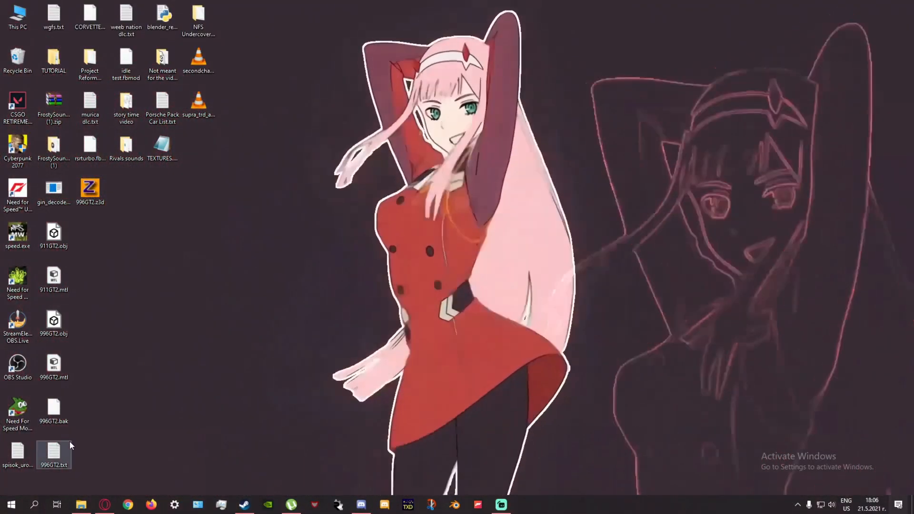
# - Open 996GT2.txt from the desktop and go to its Materials section
pyautogui.click(60, 447)
pyautogui.doubleClick(59, 446)
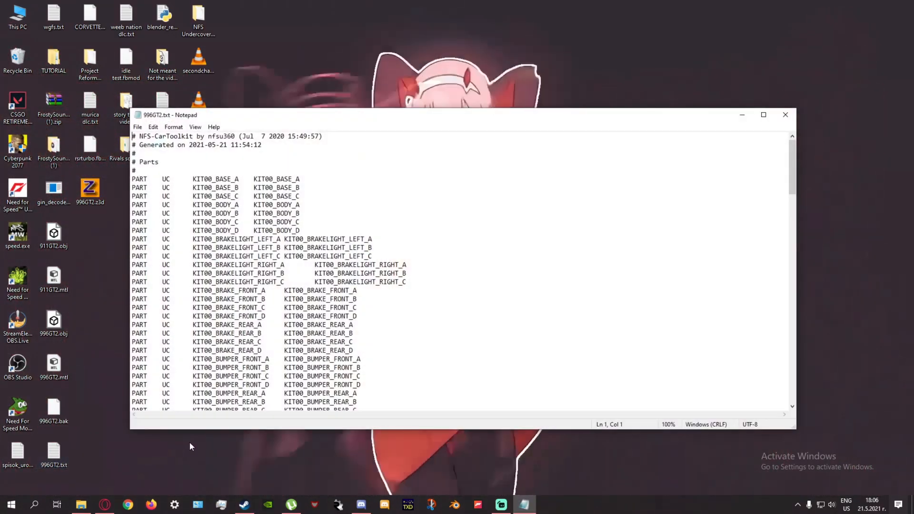
pyautogui.scroll(-15, 243, 301)
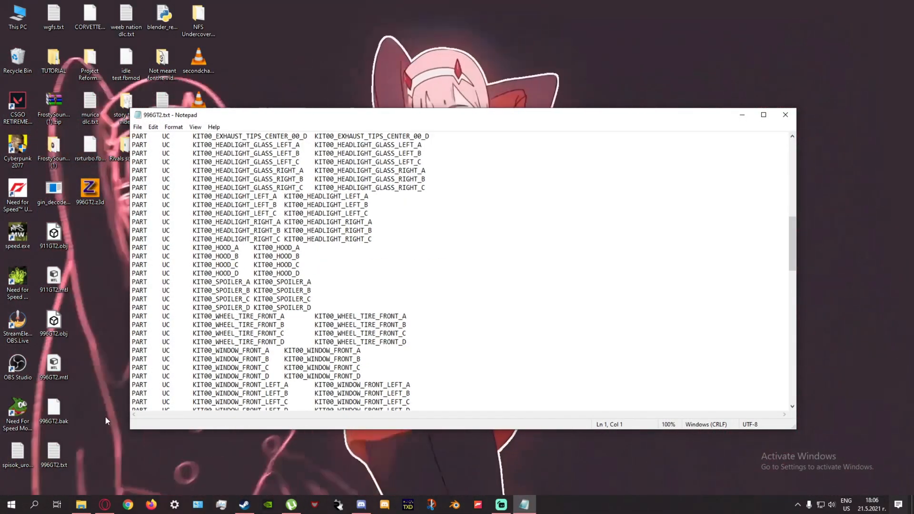
pyautogui.scroll(-15, 185, 293)
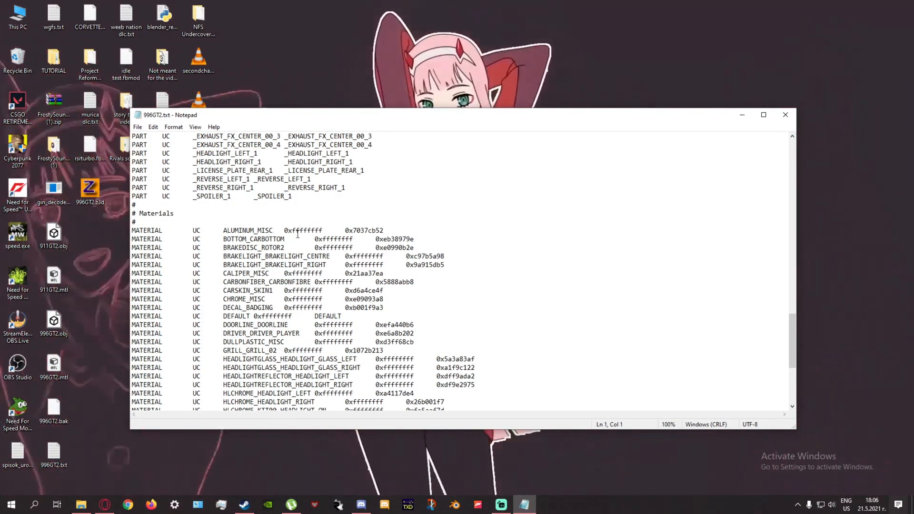
# - Review the last PART entries and the MATERIAL entries that follow them
pyautogui.scroll(3, 367, 226)
pyautogui.moveTo(293, 273); pyautogui.dragTo(133, 180)
pyautogui.click(289, 273)
pyautogui.scroll(-3, 293, 273)
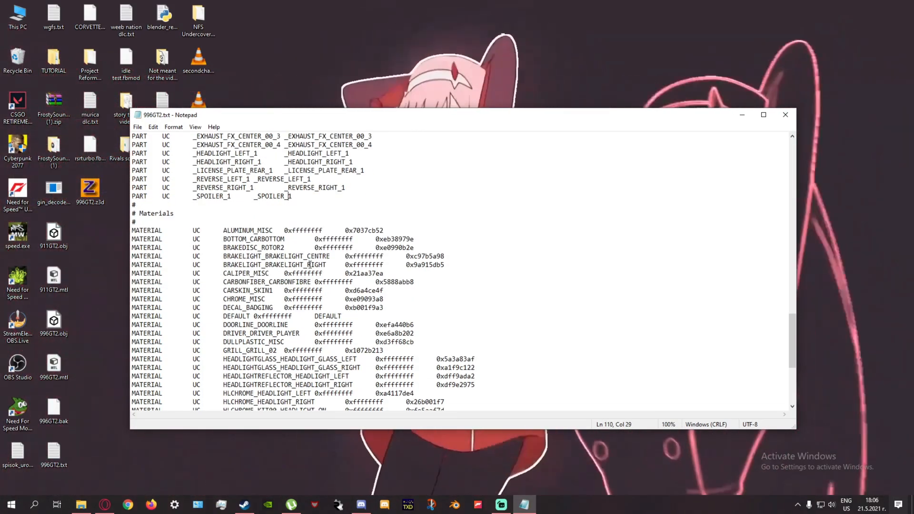
pyautogui.scroll(-6, 293, 273)
pyautogui.scroll(3, 319, 267)
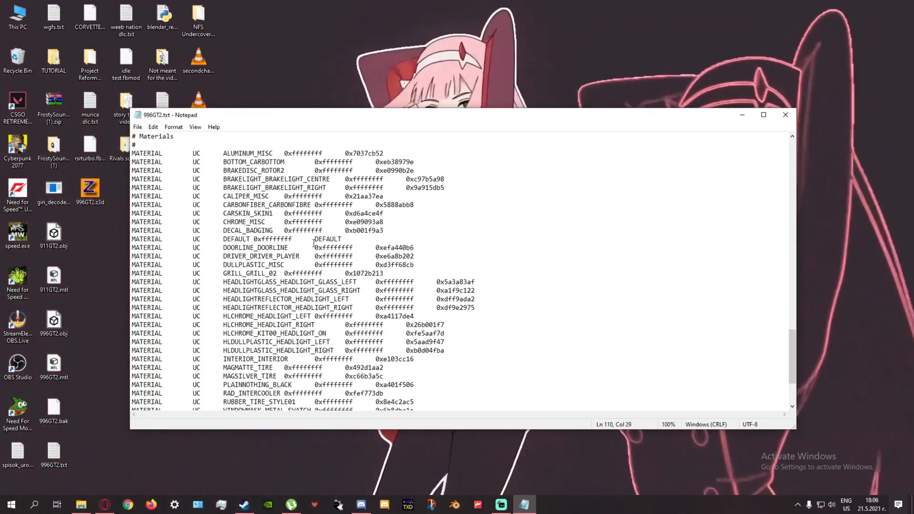
pyautogui.scroll(3, 299, 245)
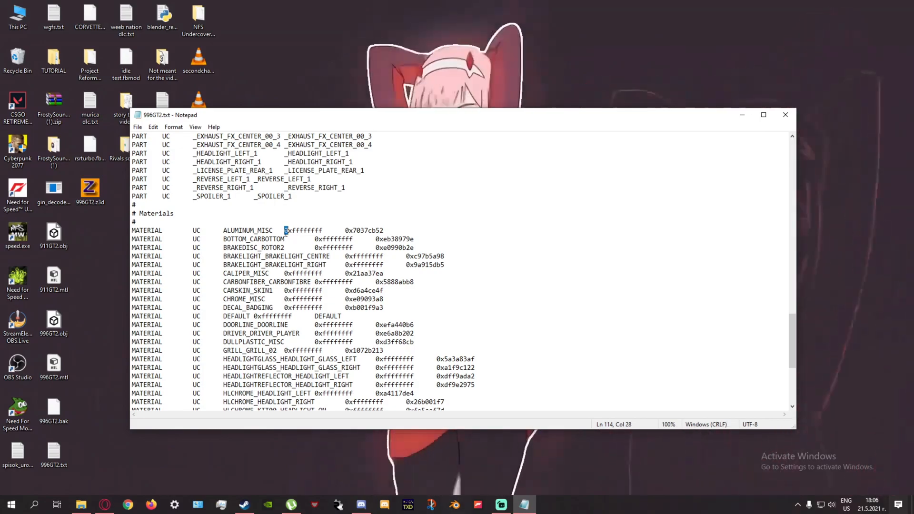
# - Replace the two hex values on the ALUMINUM_MISC material line with ALUMINUM %_MISC
pyautogui.moveTo(284, 231); pyautogui.dragTo(386, 232)
pyautogui.click(381, 232)
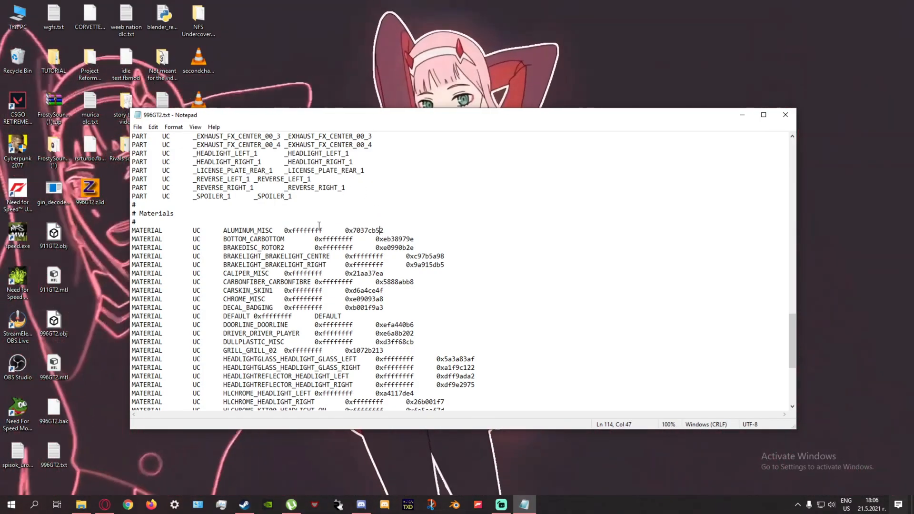
pyautogui.moveTo(285, 230); pyautogui.dragTo(386, 230)
pyautogui.click(385, 230)
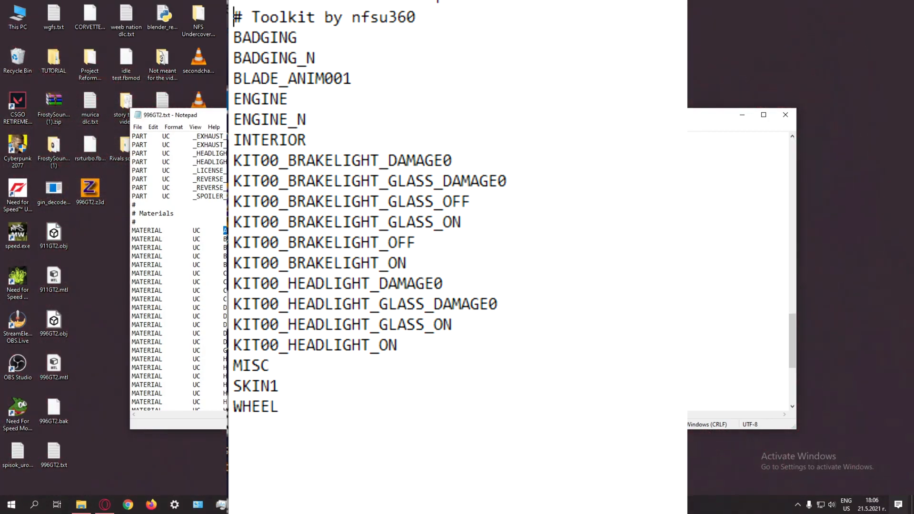
pyautogui.write('ALUMINUM_MISC')
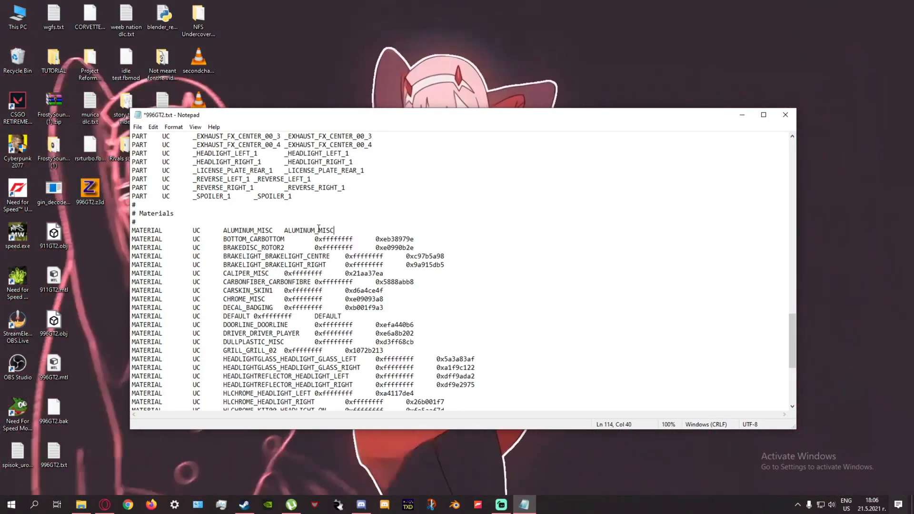
pyautogui.write('%')
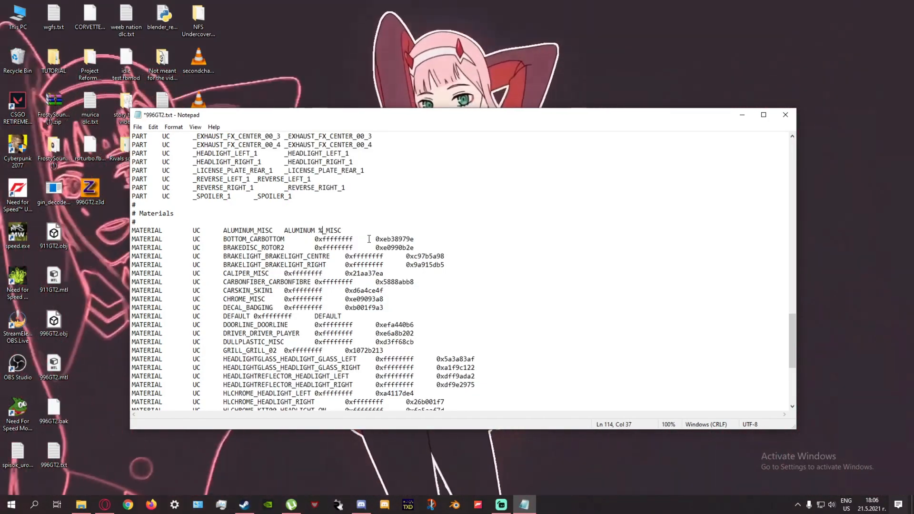
pyautogui.moveTo(318, 230); pyautogui.dragTo(299, 230)
pyautogui.click(310, 230)
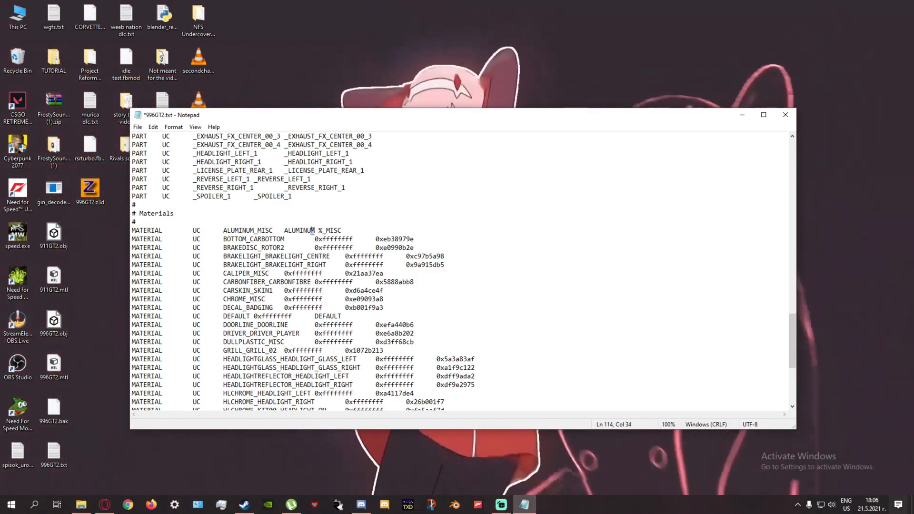
# - Replace the two hex values on the BOTTOM_CARBOTTOM material line with CHASSIS CHASSIS CHASSIS_N
pyautogui.moveTo(314, 238); pyautogui.dragTo(404, 237)
pyautogui.click(403, 237)
pyautogui.moveTo(198, 119)
pyautogui.mouseDown()
pyautogui.moveTo(310, 118)
pyautogui.moveTo(199, 165)
pyautogui.moveTo(208, 110)
pyautogui.mouseUp()
pyautogui.moveTo(325, 230); pyautogui.dragTo(424, 230)
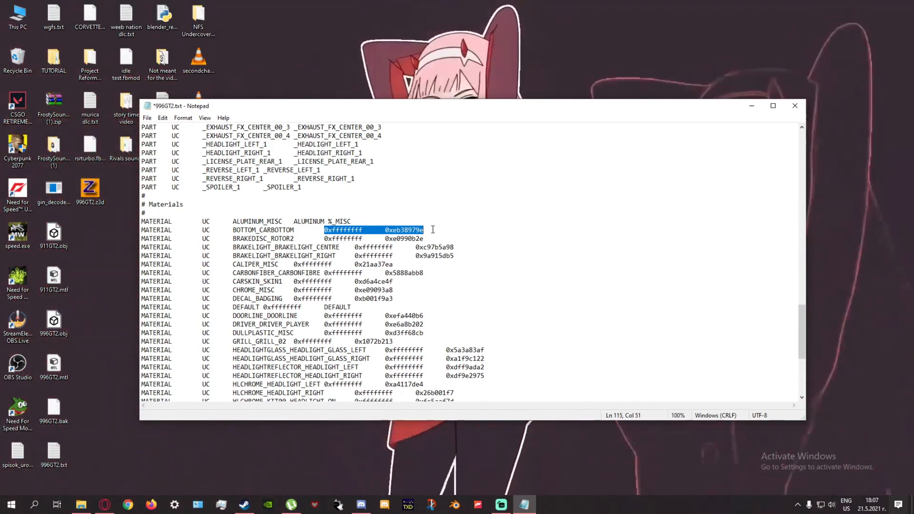
pyautogui.write('CHA')
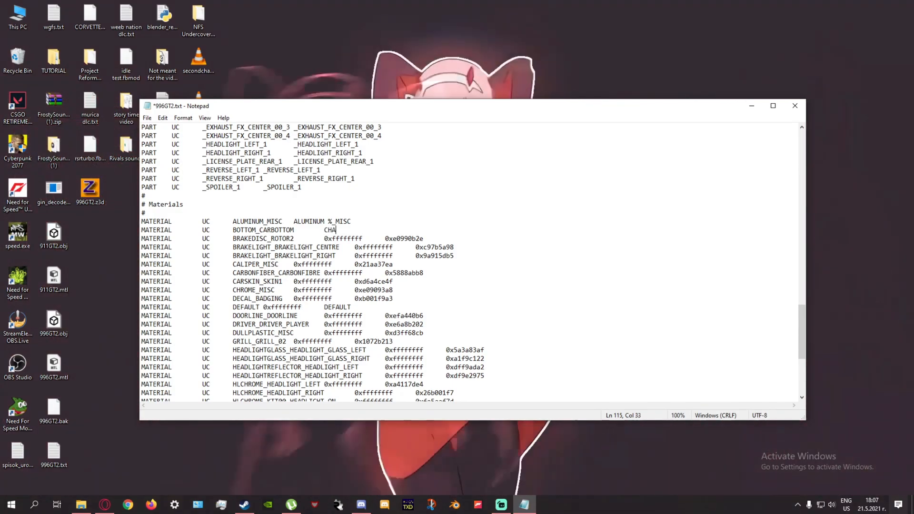
pyautogui.write('SSIS CHASSIS CHASSIS ')
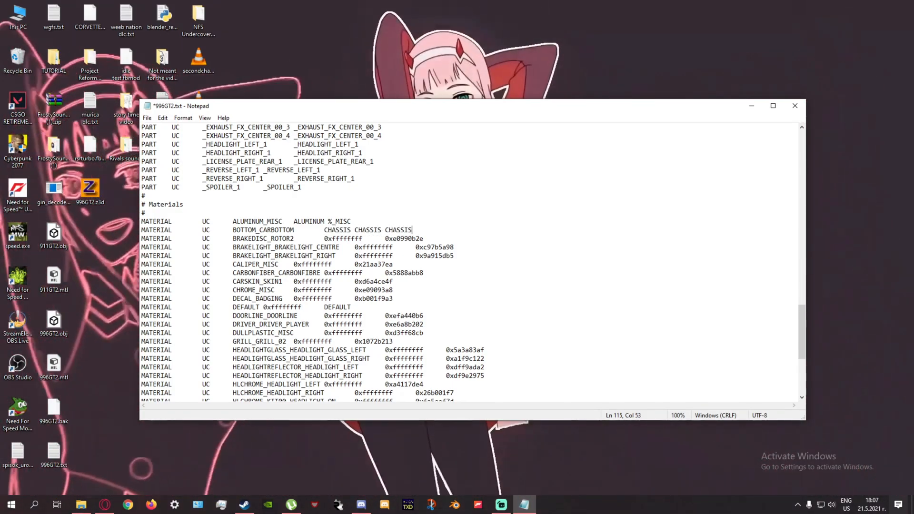
pyautogui.write('N')
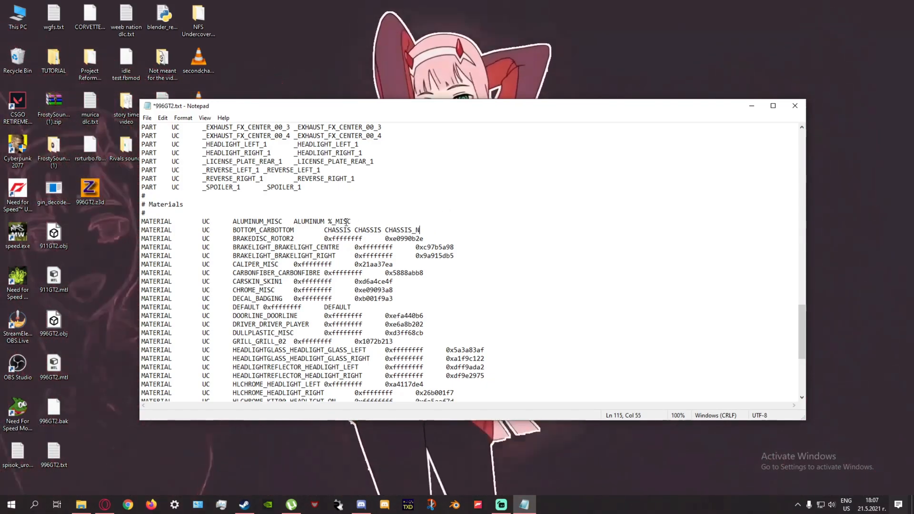
pyautogui.moveTo(420, 228); pyautogui.dragTo(353, 222)
pyautogui.click(416, 230)
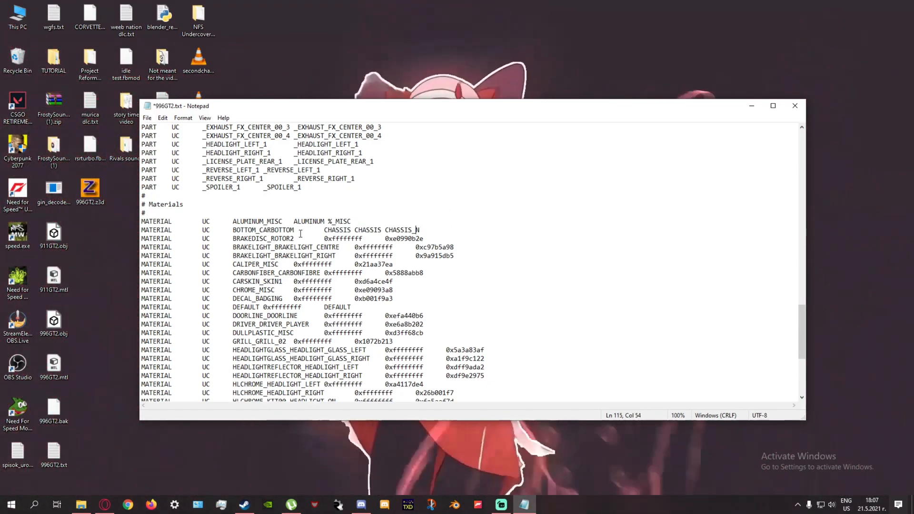
# - Replace the two hex values on the BRAKEDISC_ROTOR2 material line with BRAKEDISC ROTOR_03
pyautogui.moveTo(274, 239); pyautogui.dragTo(424, 239)
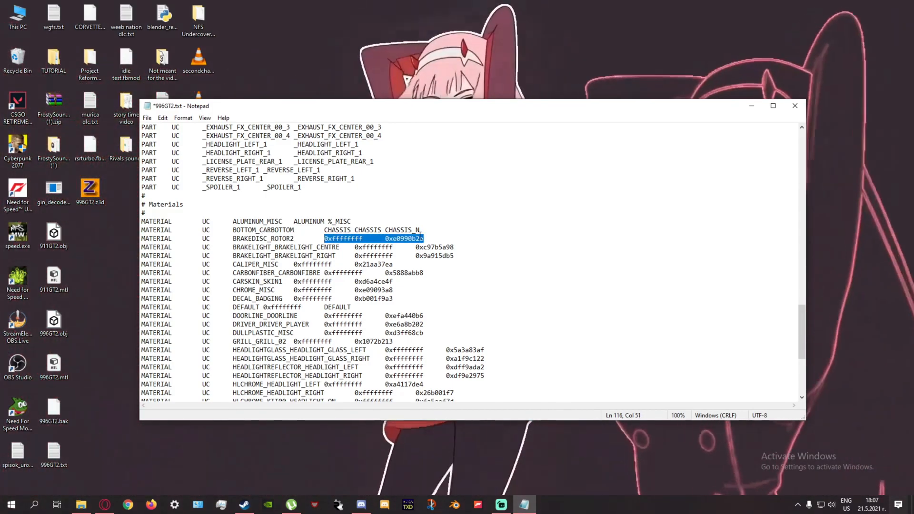
pyautogui.write('BRAKEDISC TO')
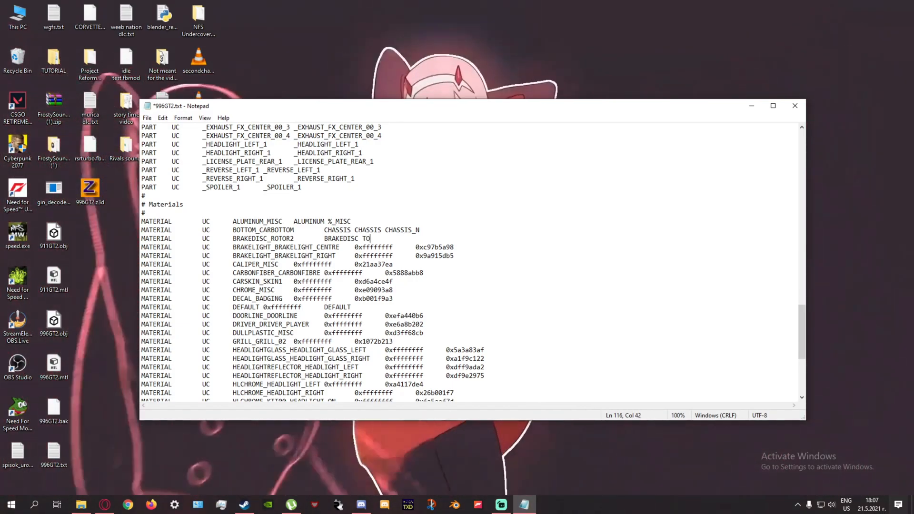
pyautogui.press('BackSpace')
pyautogui.press('BackSpace')
pyautogui.write('ROTOR')
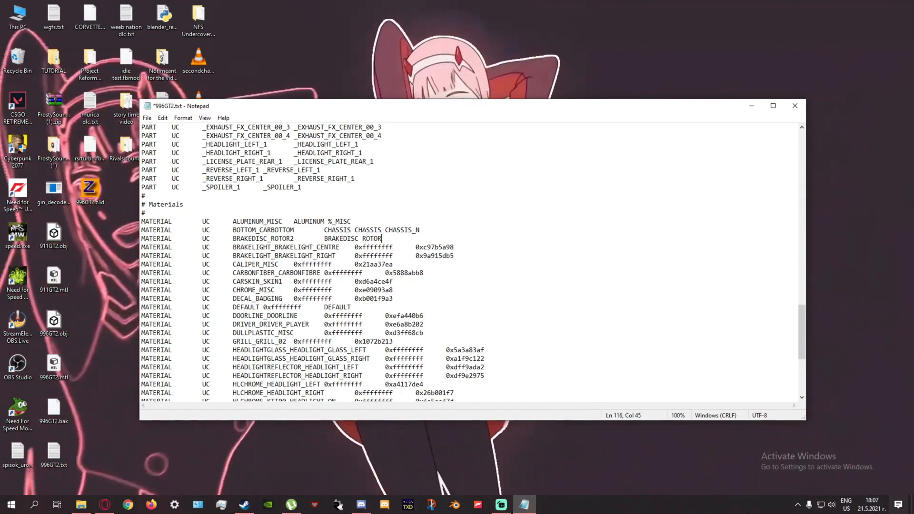
pyautogui.write('OR_03')
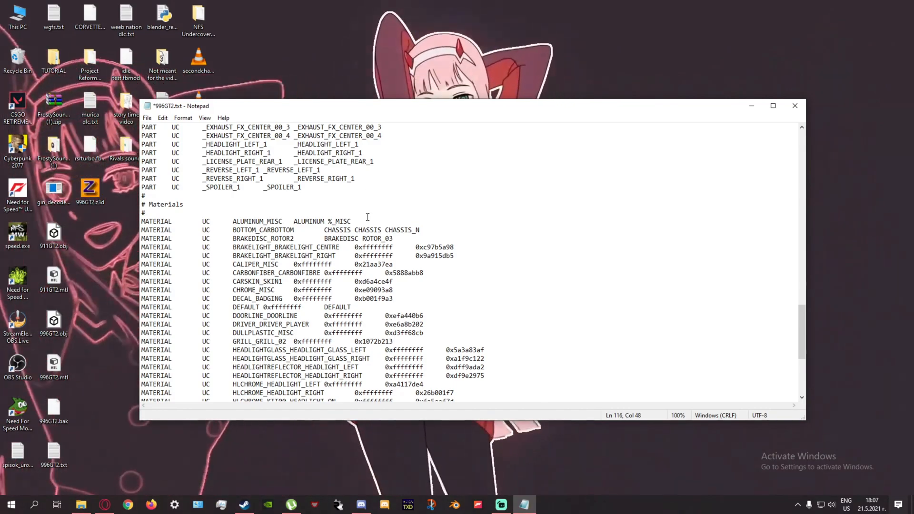
pyautogui.click(389, 238)
# - Replace the hex values on the BRAKELIGHT_BRAKELIGHT_CENTRE and BRAKELIGHT_BRAKELIGHT_RIGHT material lines with UC_BRAKELIGHT
pyautogui.moveTo(355, 247)
pyautogui.mouseDown()
pyautogui.moveTo(440, 249)
pyautogui.moveTo(351, 246)
pyautogui.mouseUp()
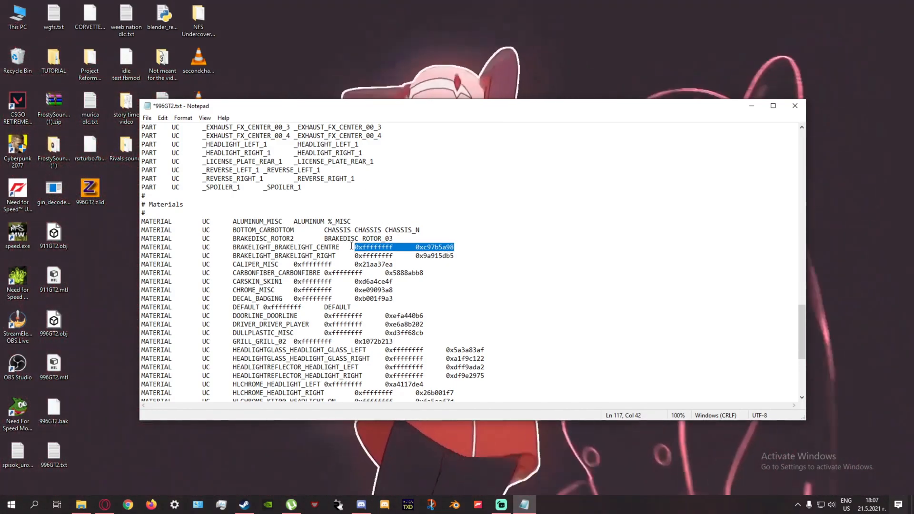
pyautogui.write('UC')
pyautogui.press('BackSpace')
pyautogui.press('BackSpace')
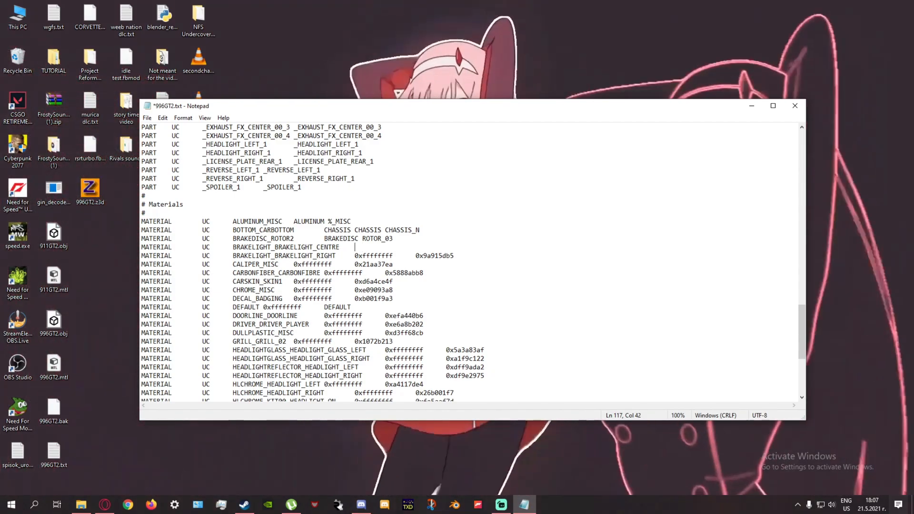
pyautogui.write('UC_BRAKELIGHT')
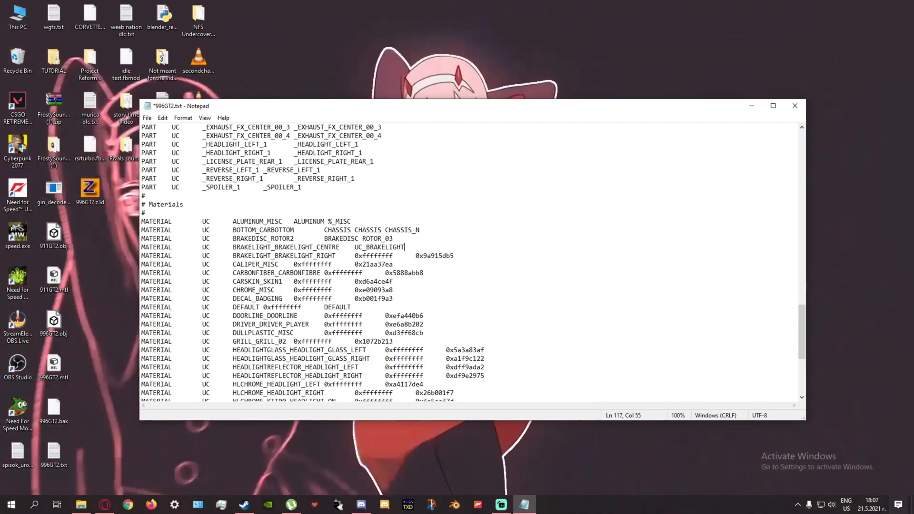
pyautogui.doubleClick(362, 247)
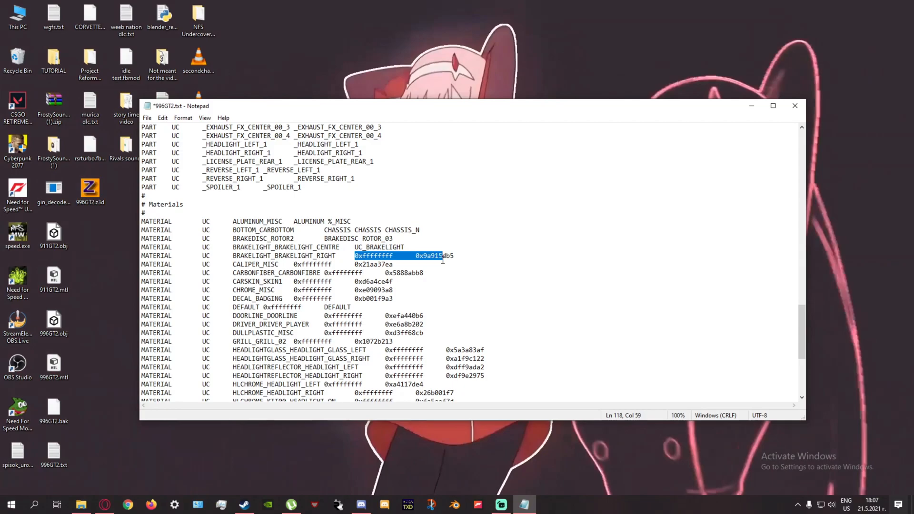
pyautogui.write('UC_BRAKELIGHT')
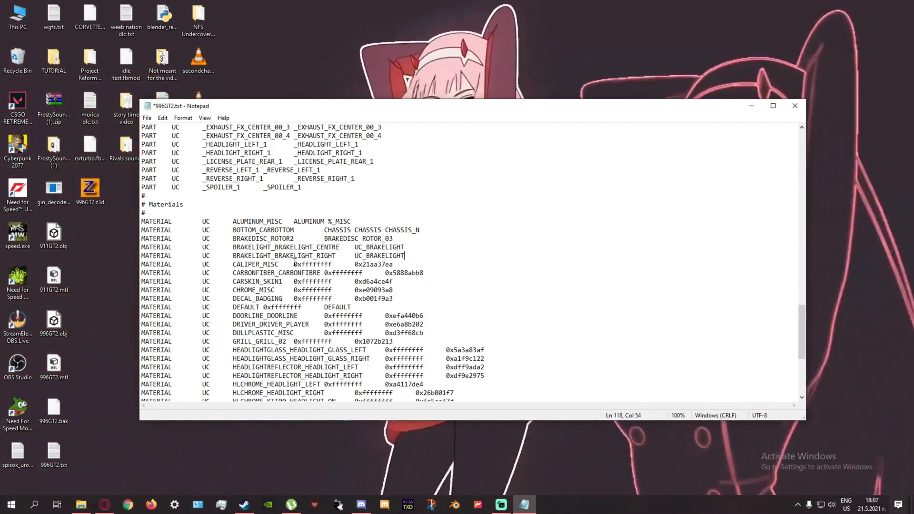
# - Replace the two hex values on the CALIPER_MISC material line with CALIPER %_MISC
pyautogui.moveTo(294, 264); pyautogui.dragTo(396, 264)
pyautogui.write('CALI')
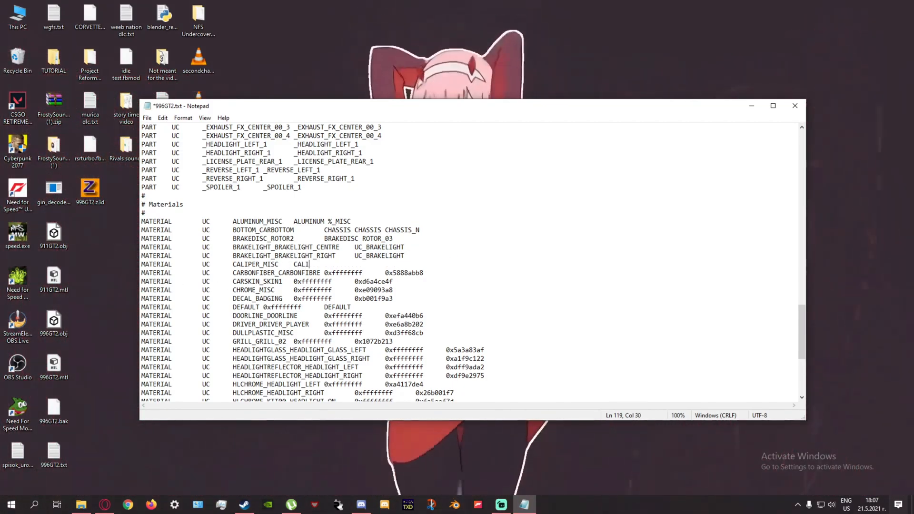
pyautogui.write('PER %_MISC')
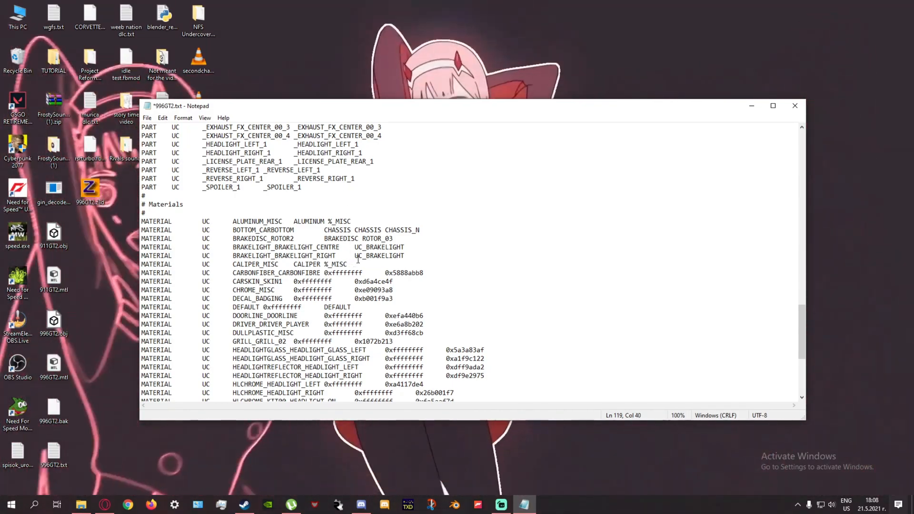
# - Replace the two hex values on the CARBONFIBER_CARBONFIBRE material line with a copy of its material name
pyautogui.scroll(-2, 357, 280)
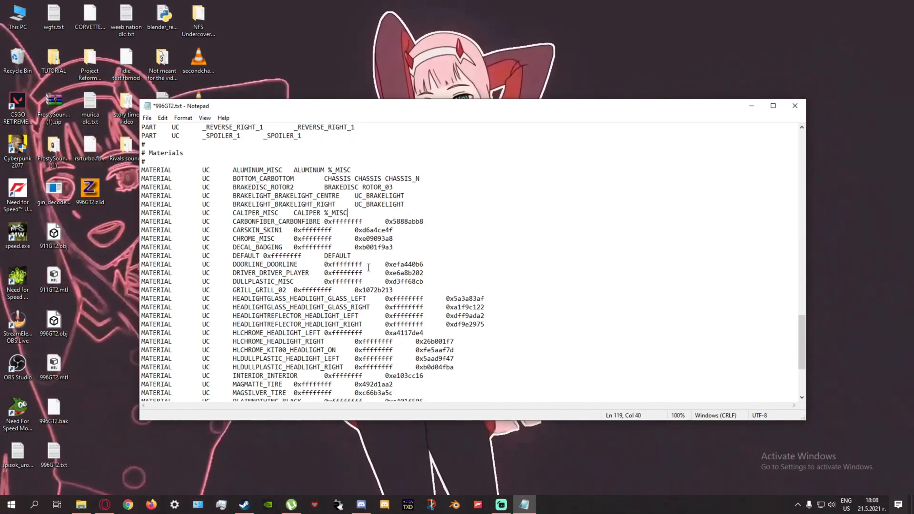
pyautogui.scroll(-2, 370, 267)
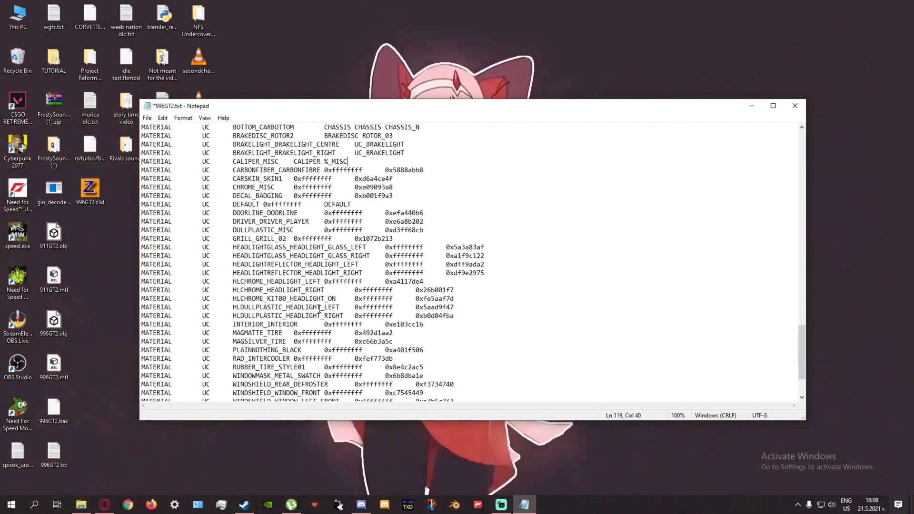
pyautogui.scroll(-2, 316, 305)
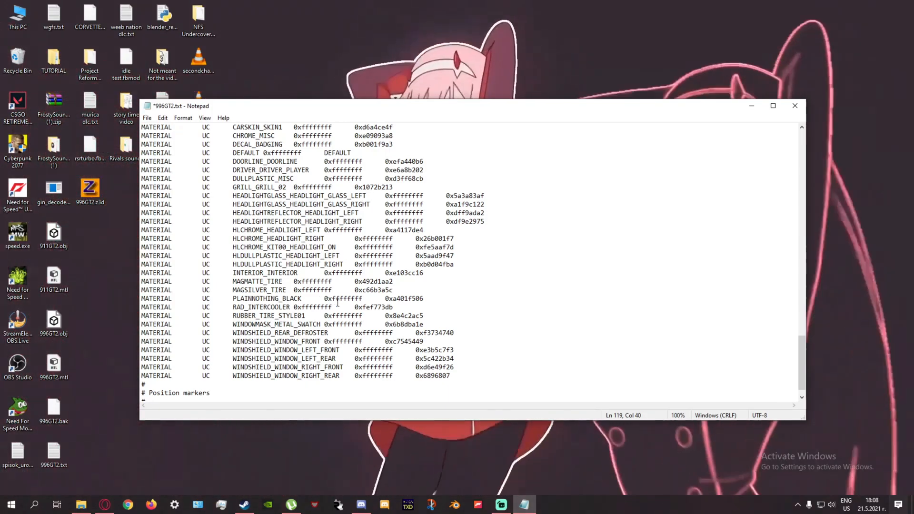
pyautogui.scroll(8, 337, 302)
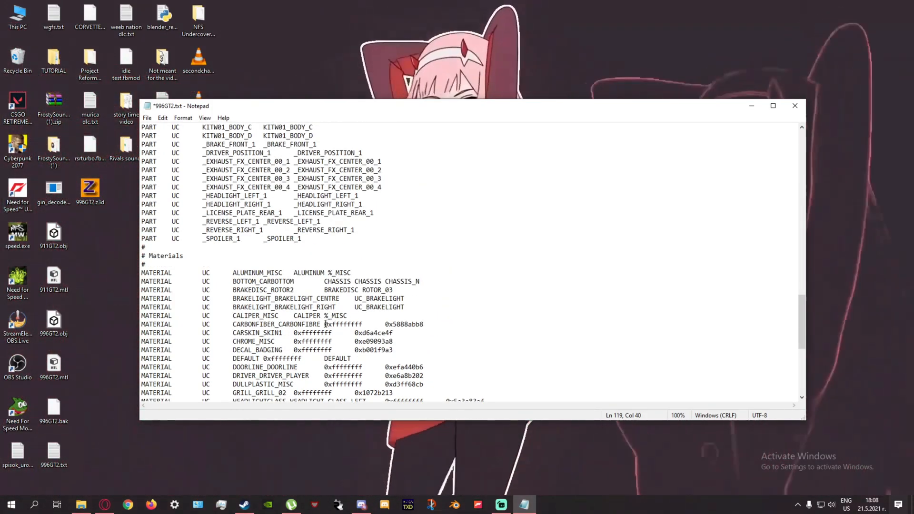
pyautogui.moveTo(326, 324); pyautogui.dragTo(423, 324)
pyautogui.click(344, 324)
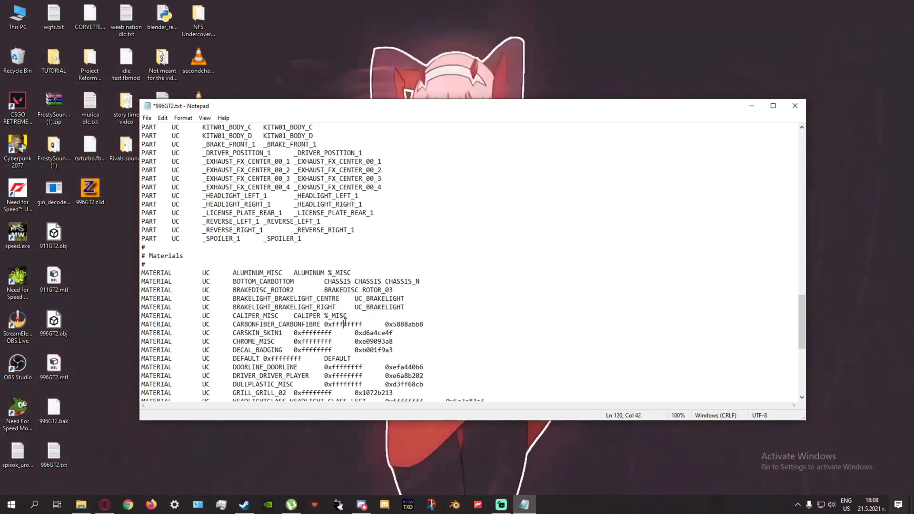
pyautogui.moveTo(327, 324); pyautogui.dragTo(412, 324)
pyautogui.moveTo(325, 324); pyautogui.dragTo(409, 324)
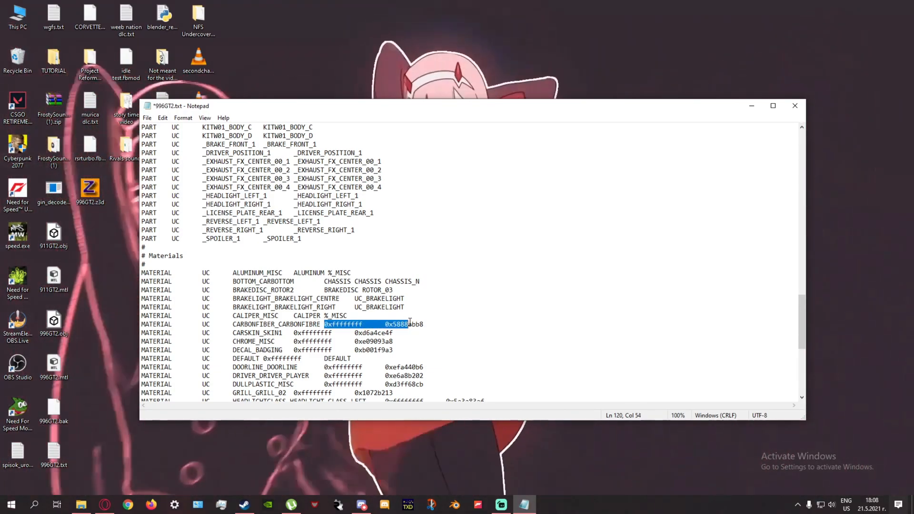
pyautogui.moveTo(233, 326); pyautogui.dragTo(423, 324)
pyautogui.hotkey('ctrl', 'c')
pyautogui.hotkey('ctrl', 'v')
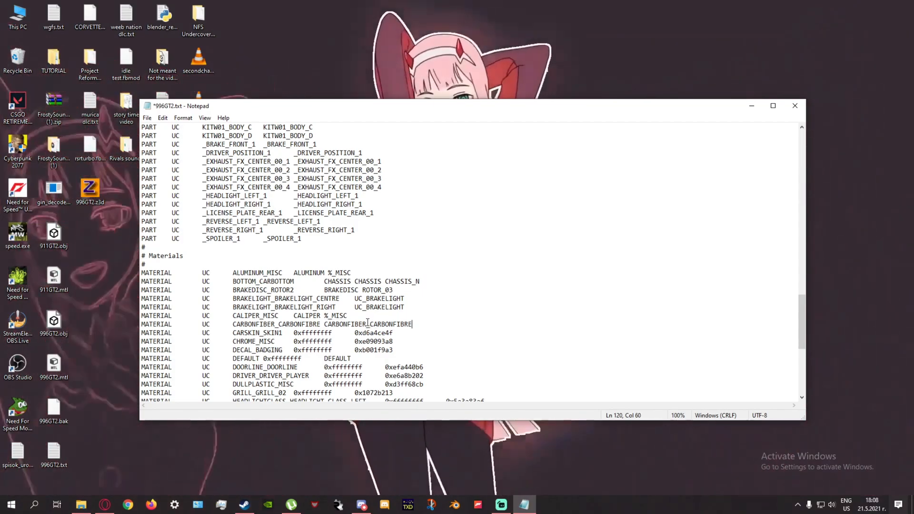
# - Split the copied name on the carbon fibre material line into CARBONFIBER CARBONFIBRE and append DAMAGE_N
pyautogui.moveTo(366, 324); pyautogui.dragTo(373, 324)
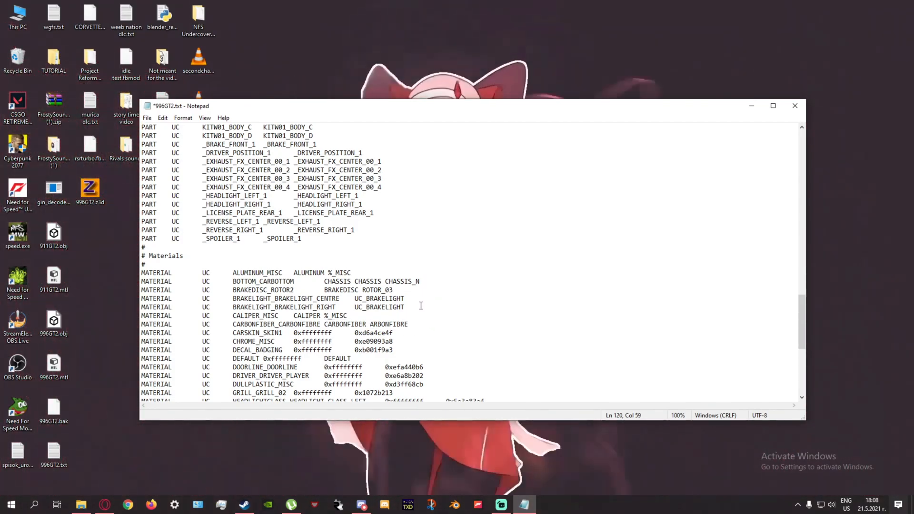
pyautogui.click(369, 324)
pyautogui.write('C')
pyautogui.click(437, 327)
pyautogui.write('DA')
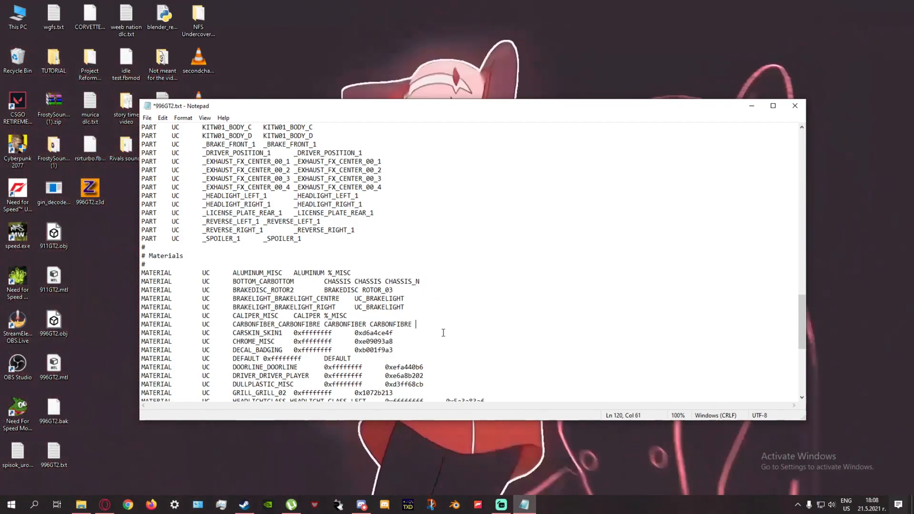
pyautogui.write('MAGE_N')
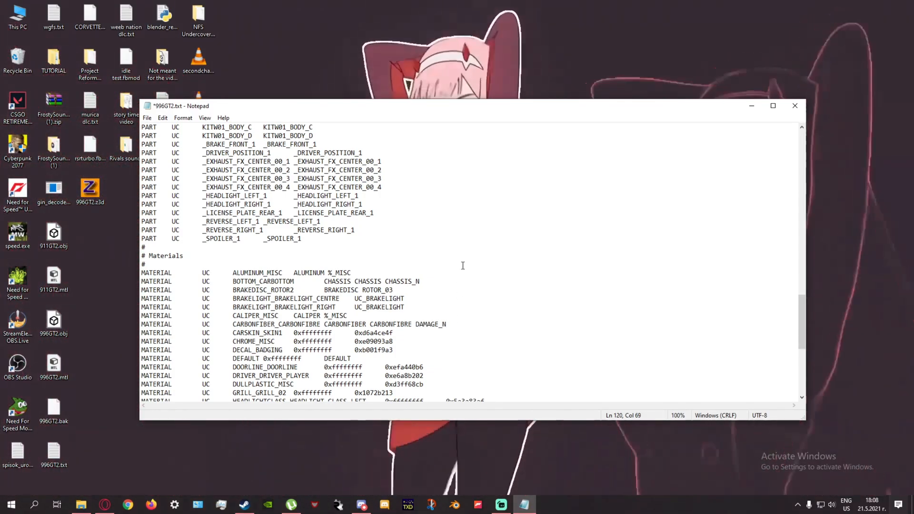
pyautogui.scroll(-2, 462, 265)
pyautogui.click(348, 272)
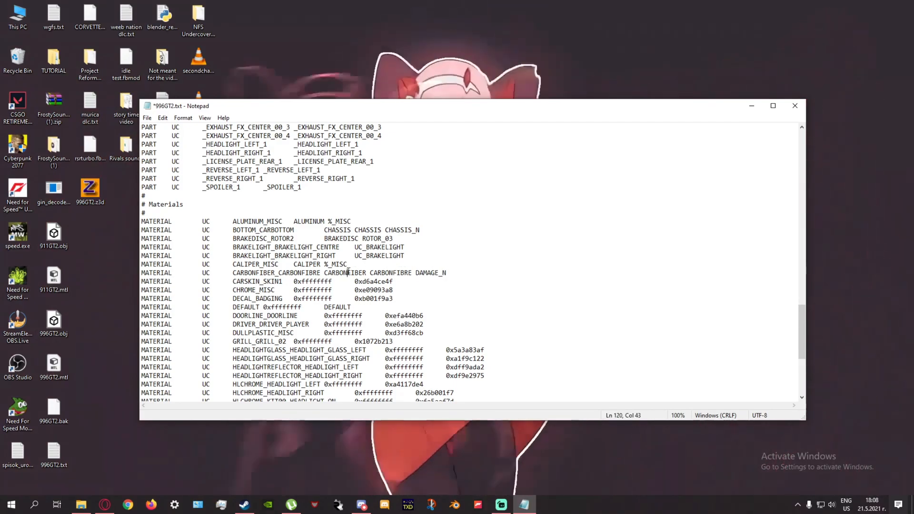
pyautogui.moveTo(370, 273); pyautogui.dragTo(447, 272)
pyautogui.click(409, 273)
pyautogui.click(447, 273)
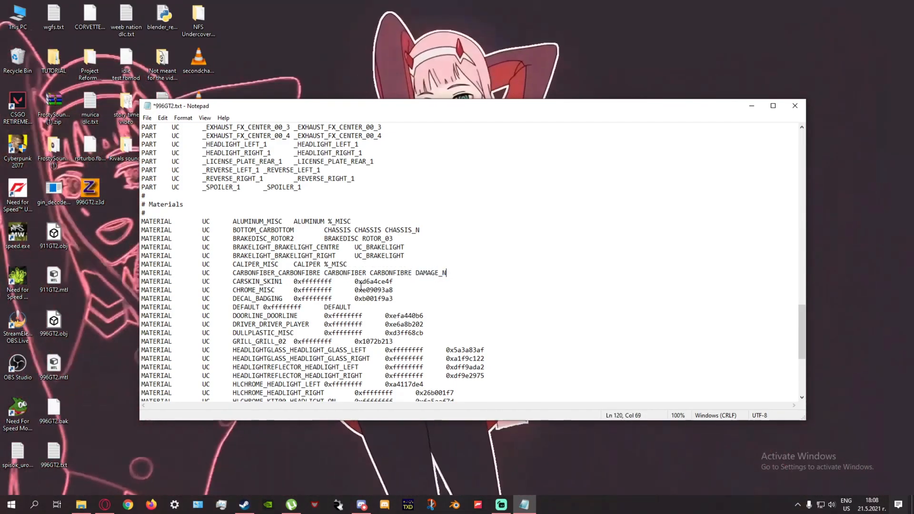
# - Replace the two hex values on the CARSKIN_SKIN1 material line with UC_PAINT
pyautogui.click(295, 281)
pyautogui.click(301, 282)
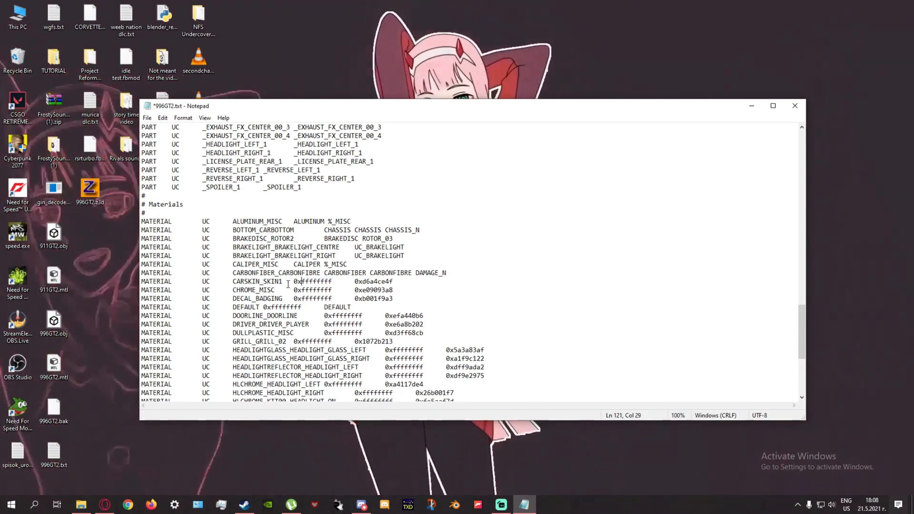
pyautogui.click(298, 281)
pyautogui.moveTo(386, 281); pyautogui.dragTo(410, 283)
pyautogui.write('UC')
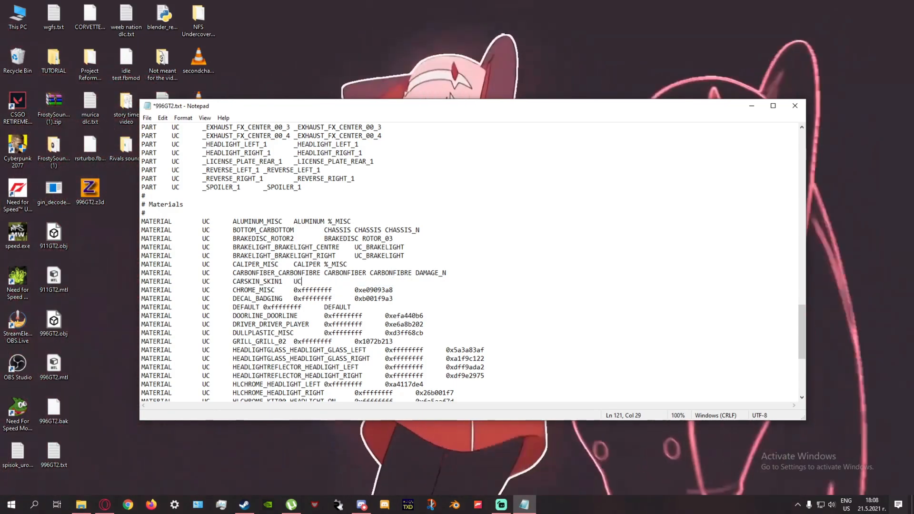
pyautogui.write('_PAINT')
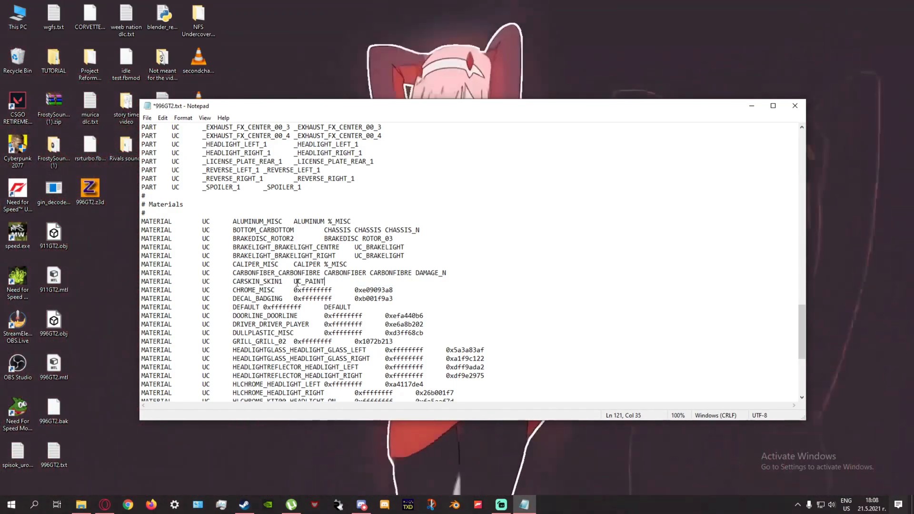
# - Replace the two hex values on the DOORLINE_DOORLINE material line with UC_PAINT
pyautogui.scroll(-1, 286, 279)
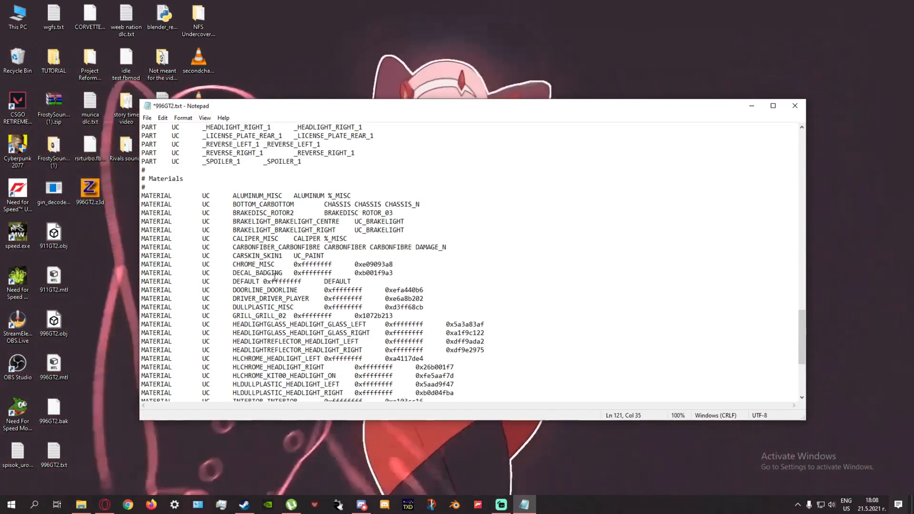
pyautogui.moveTo(232, 290); pyautogui.dragTo(427, 289)
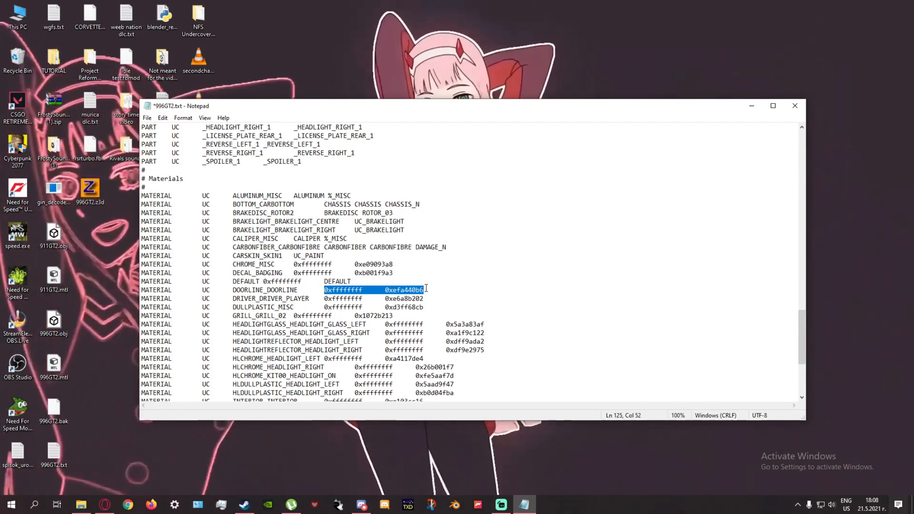
pyautogui.write('UC')
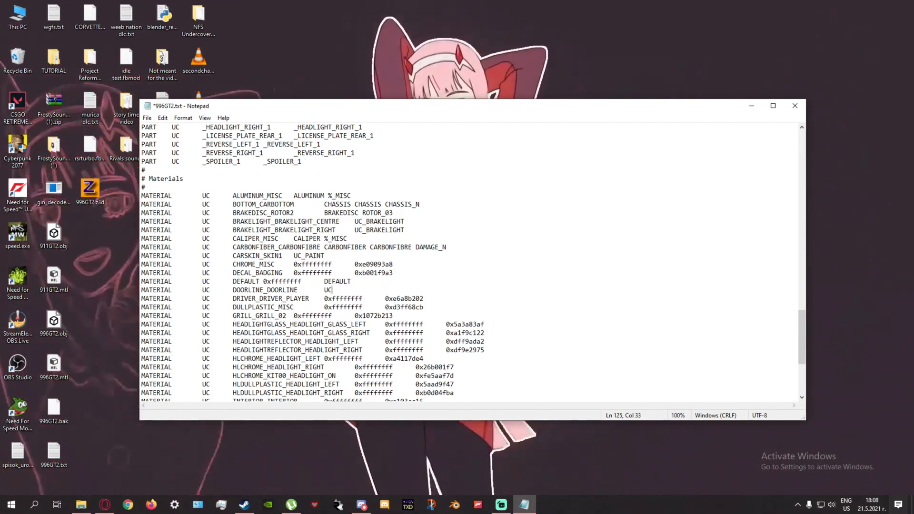
pyautogui.write('_PAINT')
# - Replace the two hex values on the DRIVER_DRIVER_PLAYER material line with INTERIOR PERP_PLAYER
pyautogui.scroll(-1, 291, 270)
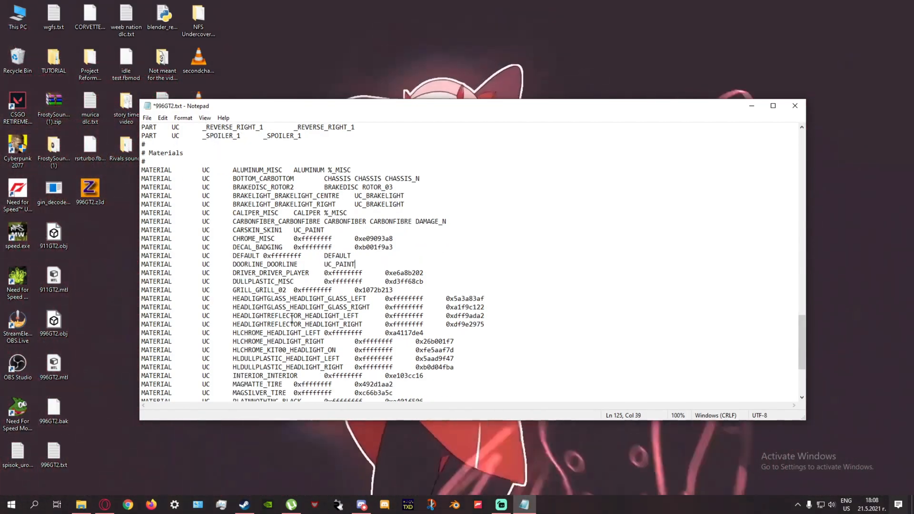
pyautogui.moveTo(322, 272); pyautogui.dragTo(396, 271)
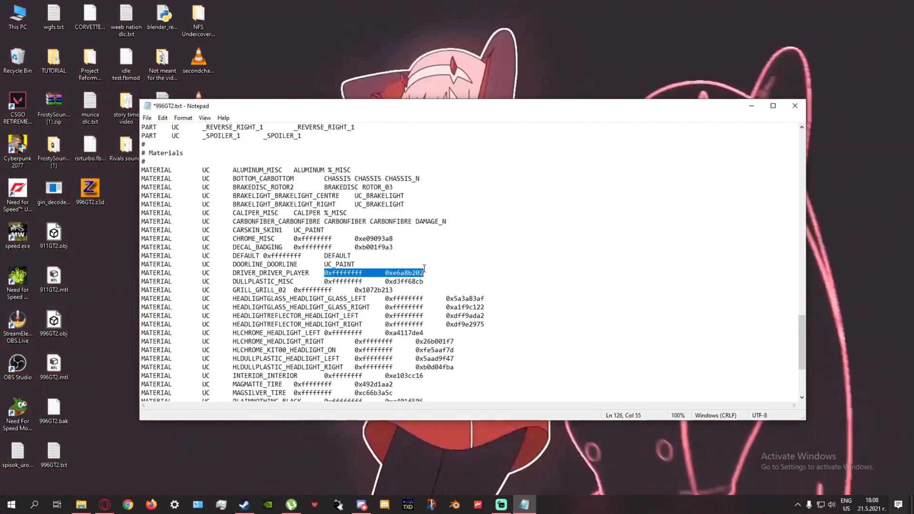
pyautogui.write('INTERIOR PERP_')
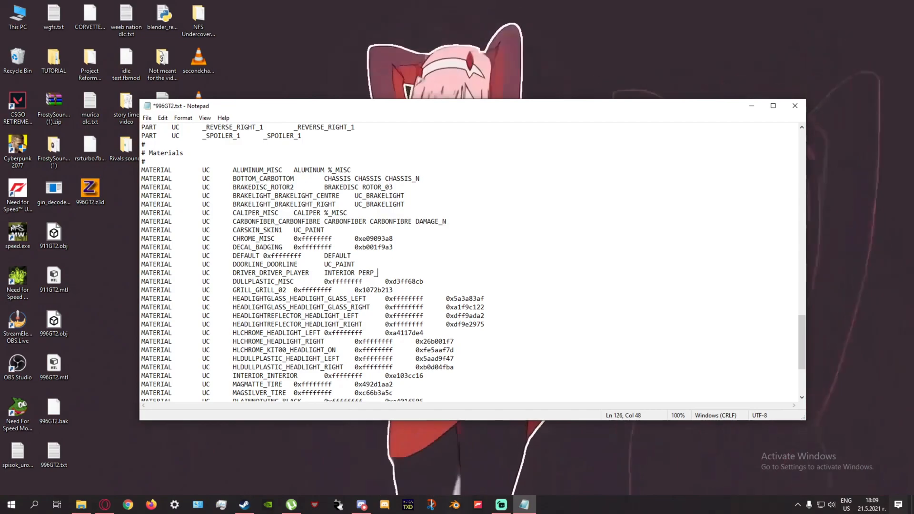
pyautogui.write('PLAYER')
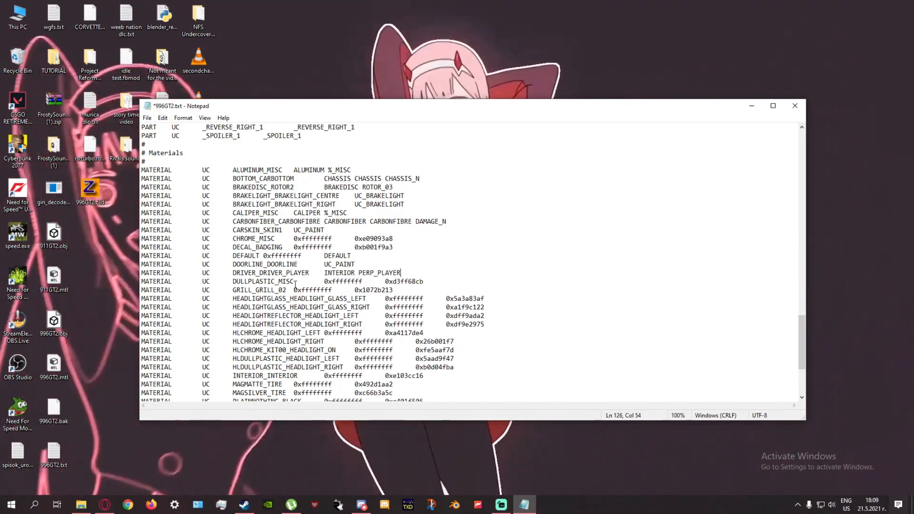
# - Examine the headlight glass, headlight reflector and HLCHROME material lines and their prefixes
pyautogui.scroll(-1, 295, 285)
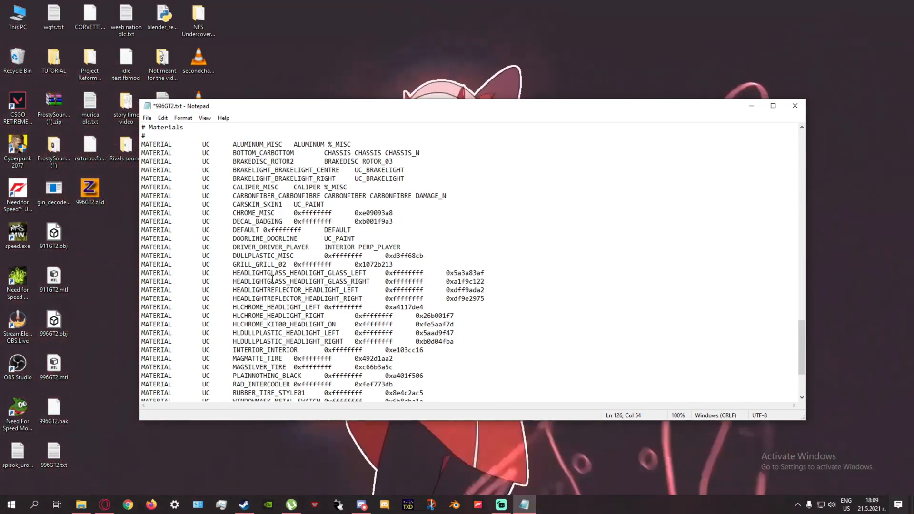
pyautogui.moveTo(245, 310); pyautogui.dragTo(291, 325)
pyautogui.click(291, 326)
pyautogui.moveTo(232, 308); pyautogui.dragTo(248, 308)
pyautogui.click(249, 308)
pyautogui.moveTo(298, 333); pyautogui.dragTo(334, 326)
pyautogui.click(320, 324)
pyautogui.moveTo(240, 307); pyautogui.dragTo(233, 307)
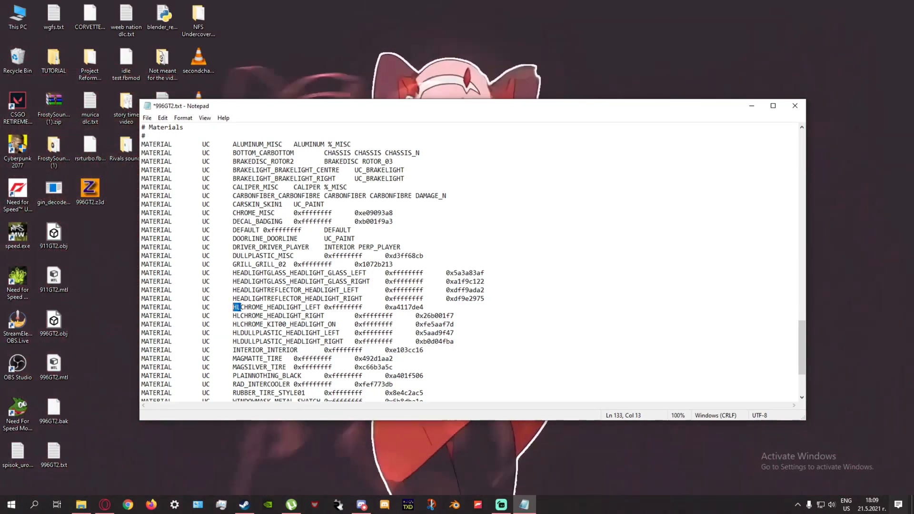
pyautogui.click(261, 307)
pyautogui.moveTo(324, 307); pyautogui.dragTo(361, 310)
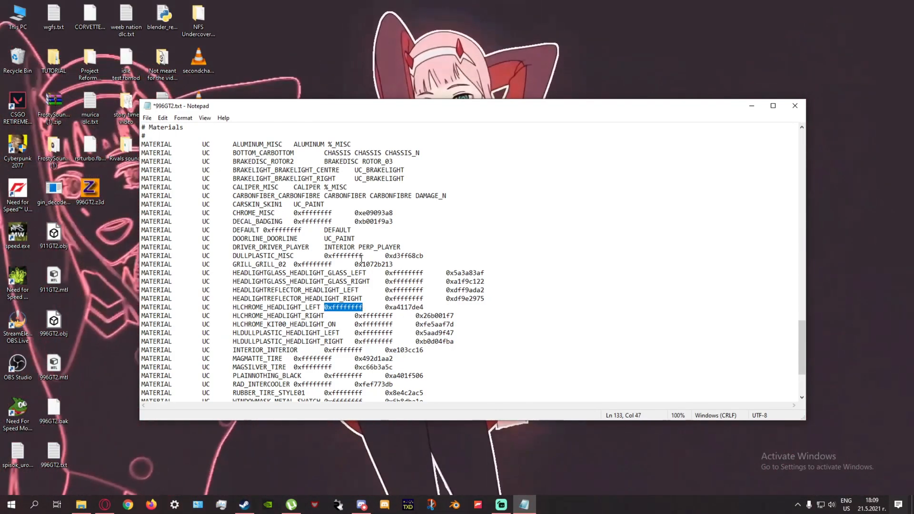
pyautogui.moveTo(384, 273); pyautogui.dragTo(484, 274)
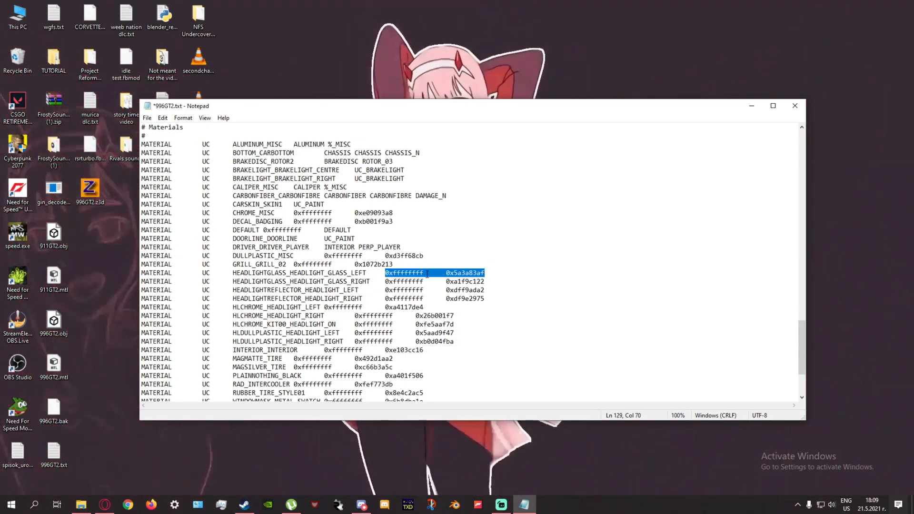
pyautogui.click(367, 289)
# - Replace the hex values on the HLDULLPLASTIC_HEADLIGHT_LEFT and HLDULLPLASTIC_HEADLIGHT_RIGHT material lines with DULLPLASTIC %_KIT00_HEADLIGHT_ON
pyautogui.click(263, 324)
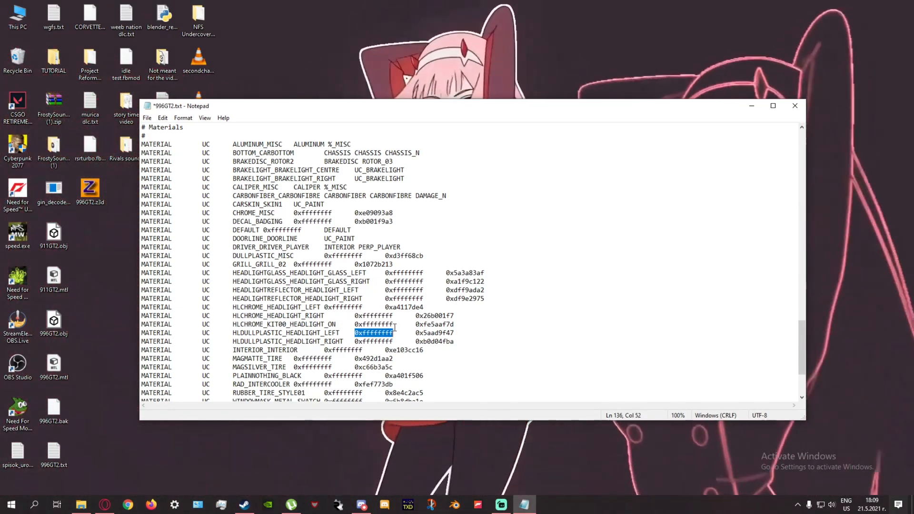
pyautogui.write('LPLASTIC')
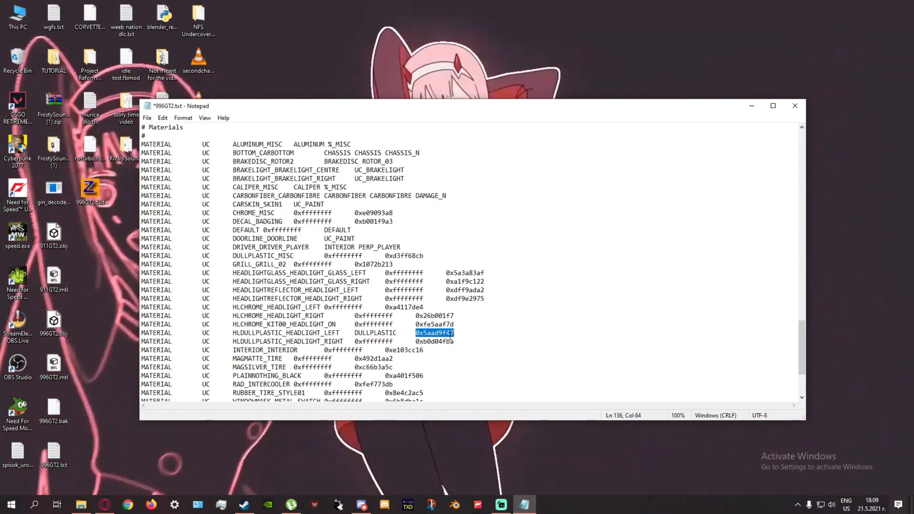
pyautogui.press('BackSpace')
pyautogui.write('%_KIT00_HEADLIGHT_ON')
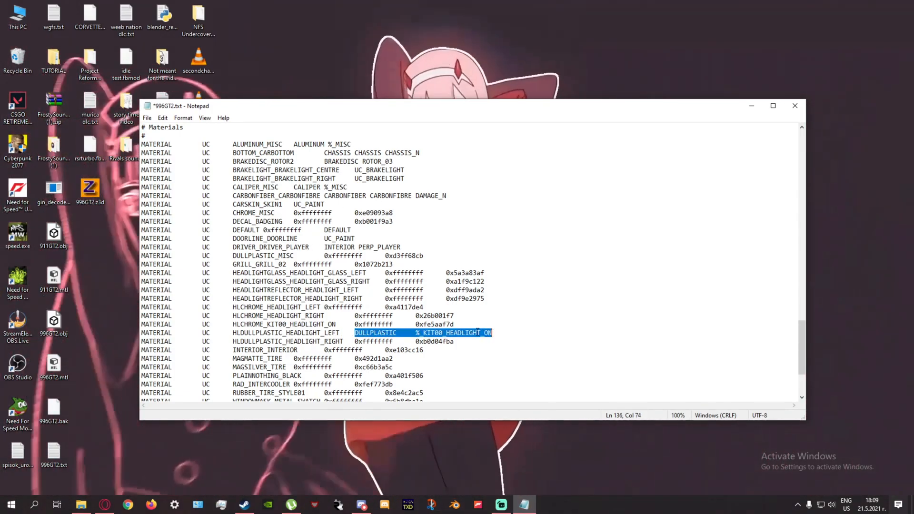
pyautogui.moveTo(355, 342); pyautogui.dragTo(455, 342)
pyautogui.hotkey('ctrl', 'v')
# - Replace the two hex values on the HLCHROME_KIT00_HEADLIGHT_ON material line with HEADLIGHTCHROME %_KIT00_HEADLIGHT_ON
pyautogui.moveTo(354, 324); pyautogui.dragTo(457, 323)
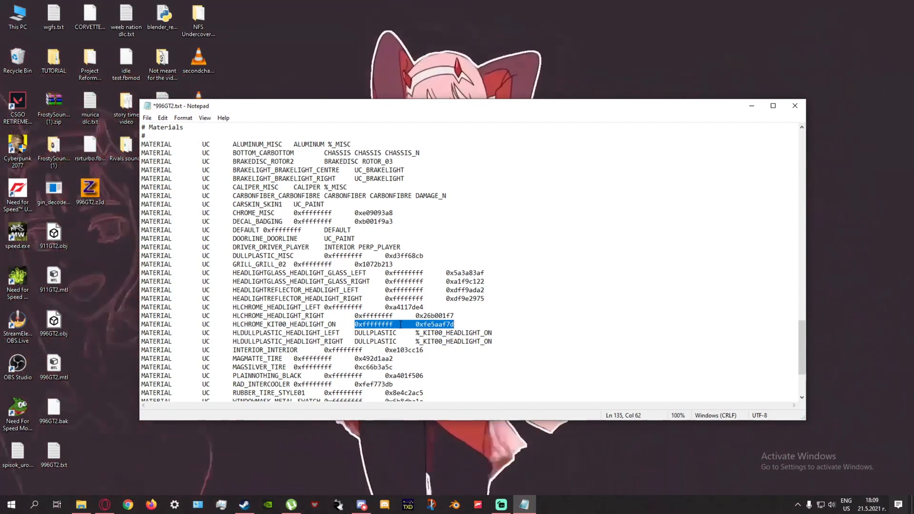
pyautogui.hotkey('ctrl', 'v')
pyautogui.click(358, 324)
pyautogui.write('CHROME')
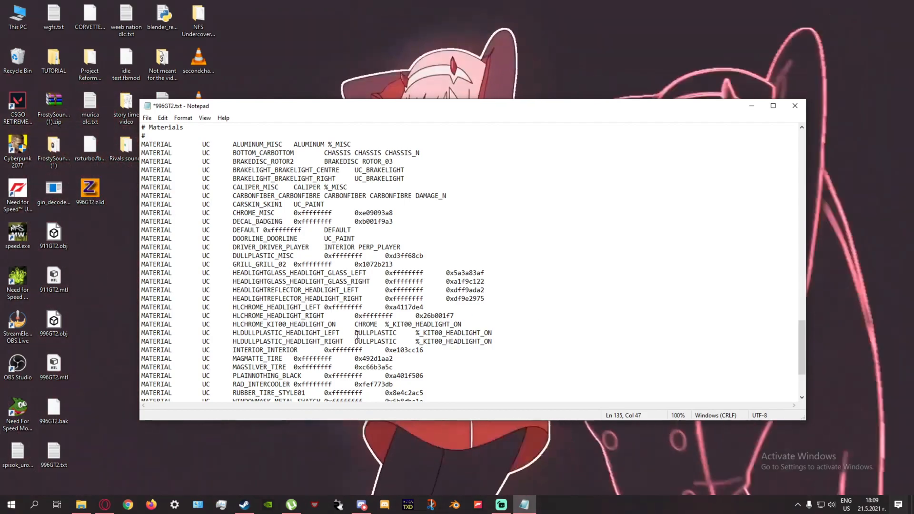
pyautogui.moveTo(369, 324); pyautogui.dragTo(462, 324)
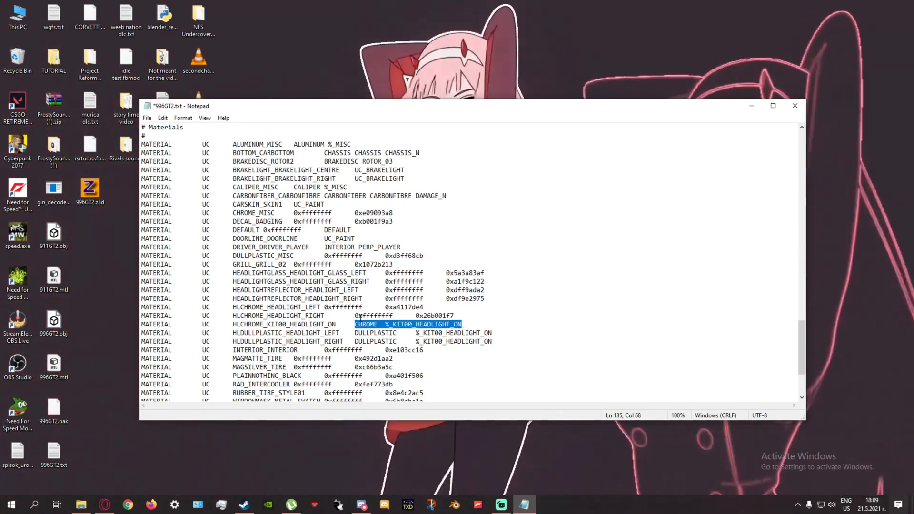
pyautogui.press('Left')
pyautogui.write('HEA')
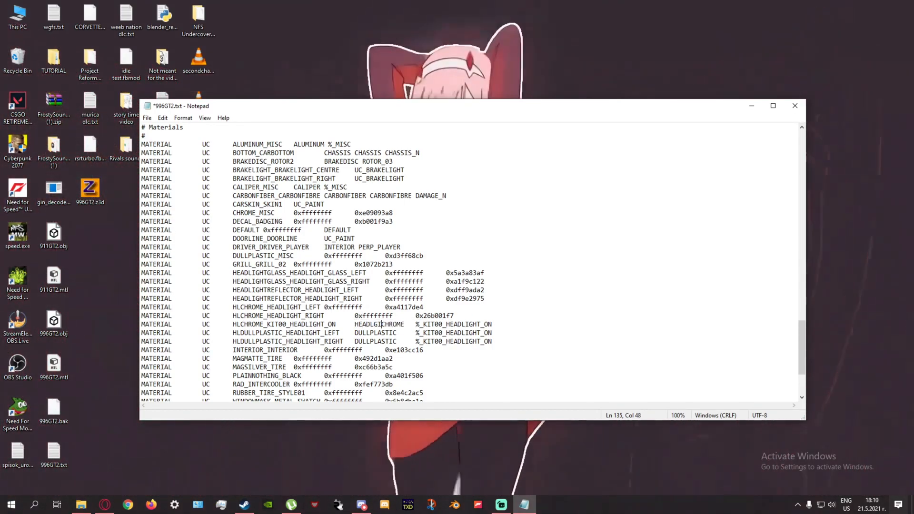
pyautogui.click(381, 325)
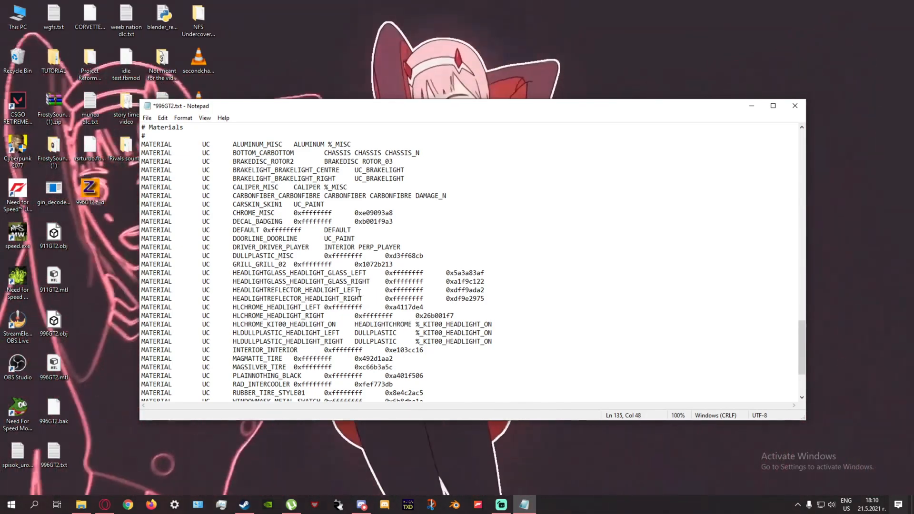
# - Replace the hex values on the HLCHROME_HEADLIGHT_RIGHT material line with a copy of HEADLIGHTCHROME %_KIT00_HEADLIGHT_ON from the line below
pyautogui.moveTo(355, 325); pyautogui.dragTo(493, 324)
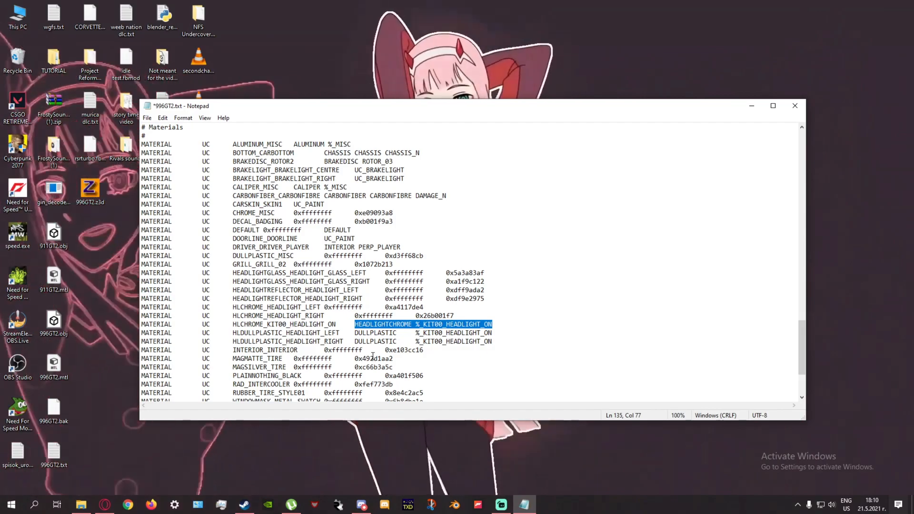
pyautogui.hotkey('ctrl', 'c')
pyautogui.moveTo(455, 316); pyautogui.dragTo(354, 316)
pyautogui.hotkey('ctrl', 'v')
# - Replace the hex values on the right and left HEADLIGHTREFLECTOR material lines with HEADLIGHTREFLECTOR %_KIT00_HEADLIGHT_ON
pyautogui.hotkey('ctrl', 'v')
pyautogui.moveTo(419, 299); pyautogui.dragTo(442, 299)
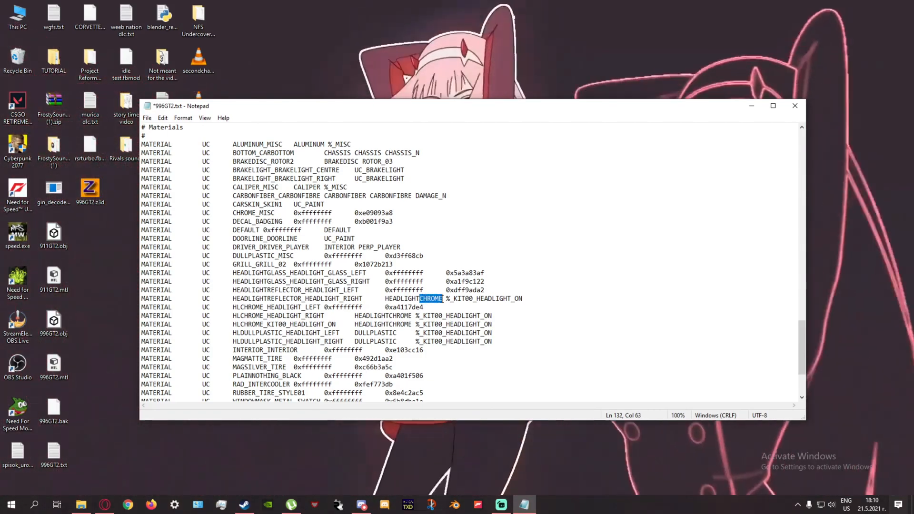
pyautogui.write('REFLECTOR')
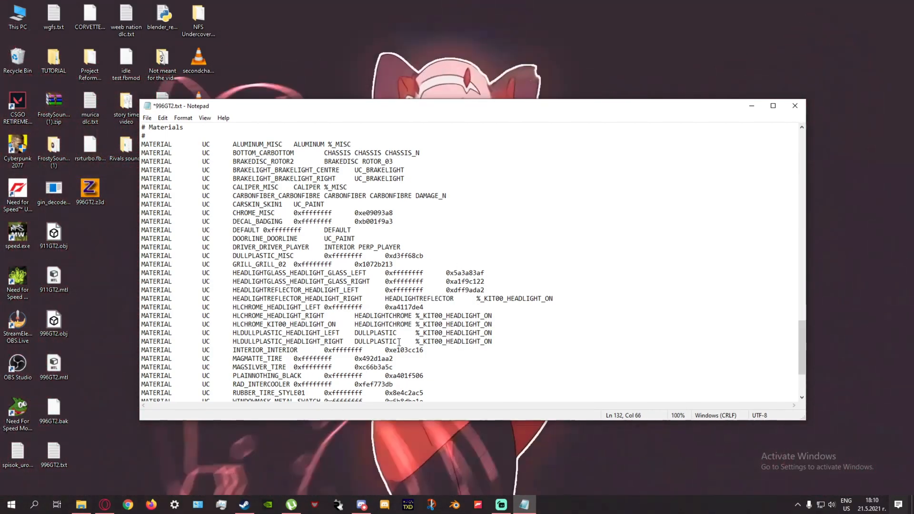
pyautogui.moveTo(385, 298); pyautogui.dragTo(534, 299)
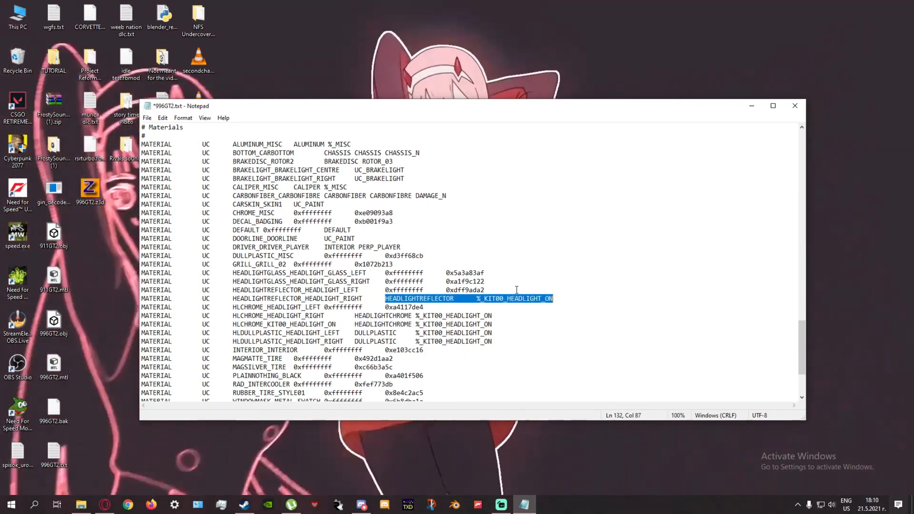
pyautogui.moveTo(385, 291); pyautogui.dragTo(485, 291)
pyautogui.hotkey('ctrl', 'v')
# - Replace the hex values on the left and right HEADLIGHTGLASS material lines with UC_HEADLIGHTGLASS
pyautogui.moveTo(282, 282); pyautogui.dragTo(298, 282)
pyautogui.moveTo(484, 273); pyautogui.dragTo(395, 273)
pyautogui.write('UC_FEADL')
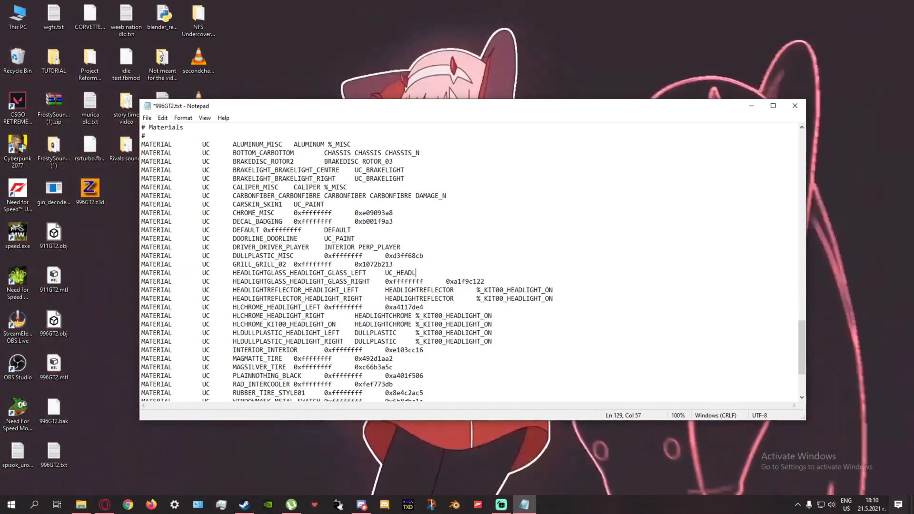
pyautogui.write('IGHTGLASS')
pyautogui.moveTo(385, 272); pyautogui.dragTo(450, 275)
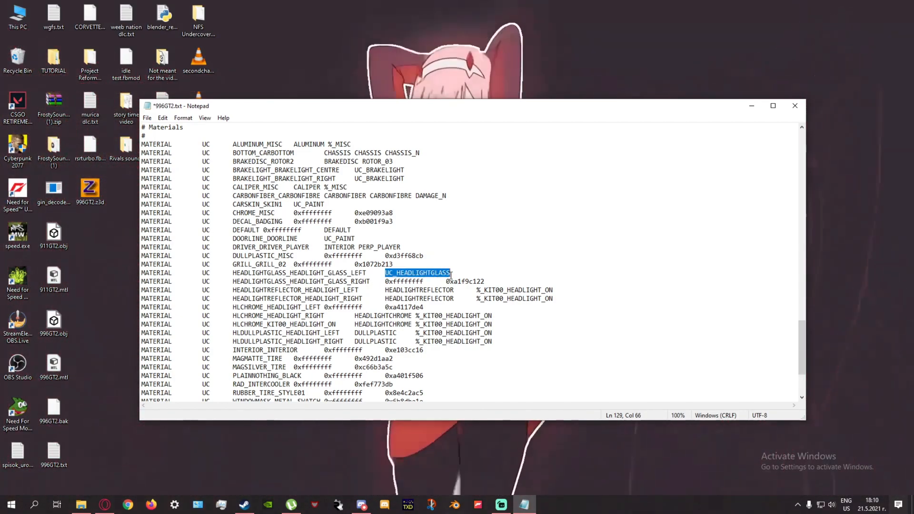
pyautogui.hotkey('ctrl', 'v')
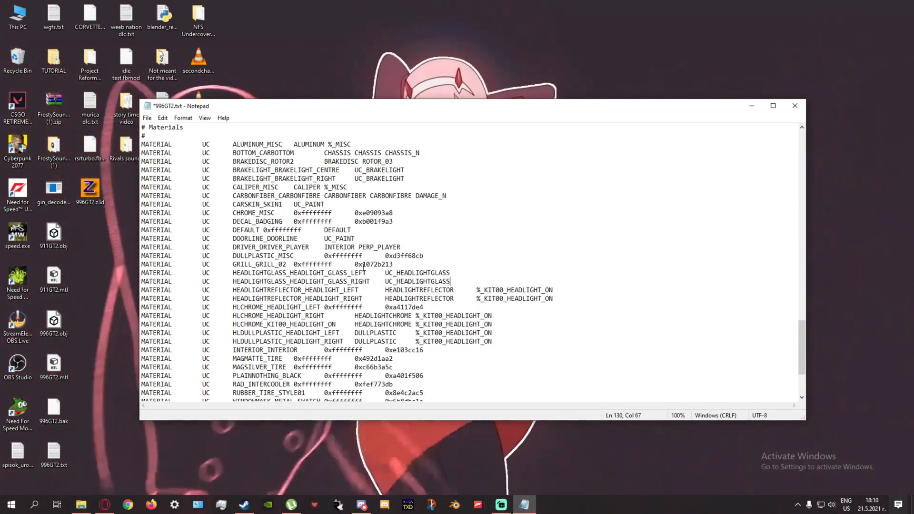
# - Replace the two hex values on the RAD_INTERCOOLER material line with RAD INTERCOOLER
pyautogui.scroll(-4, 343, 264)
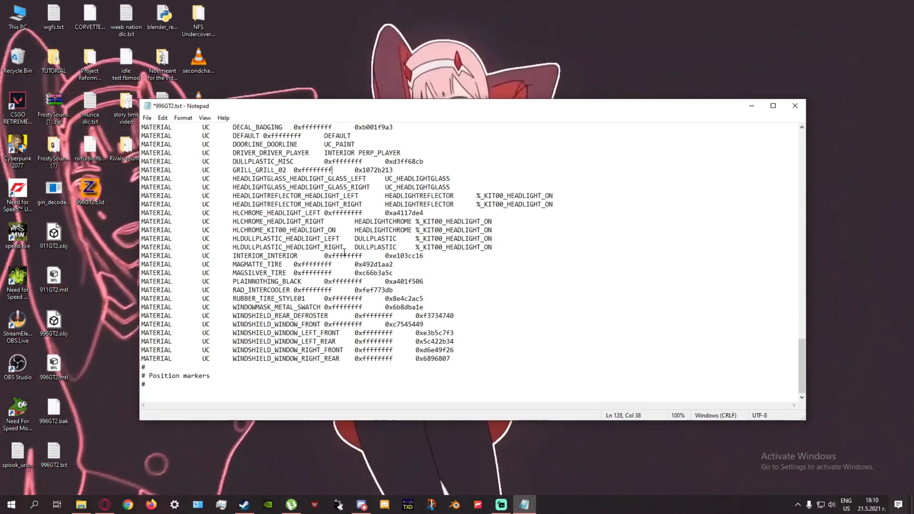
pyautogui.moveTo(244, 290); pyautogui.dragTo(394, 290)
pyautogui.click(279, 292)
pyautogui.moveTo(232, 291); pyautogui.dragTo(290, 290)
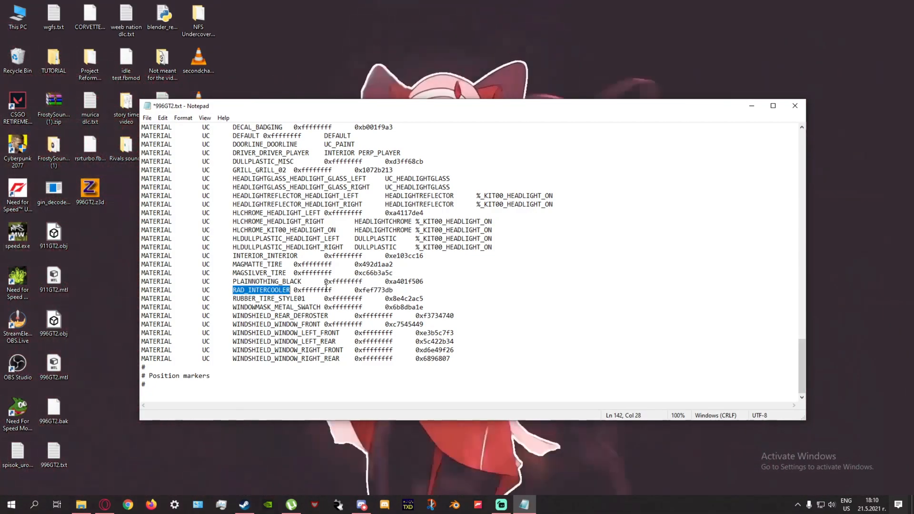
pyautogui.hotkey('ctrl', 'c')
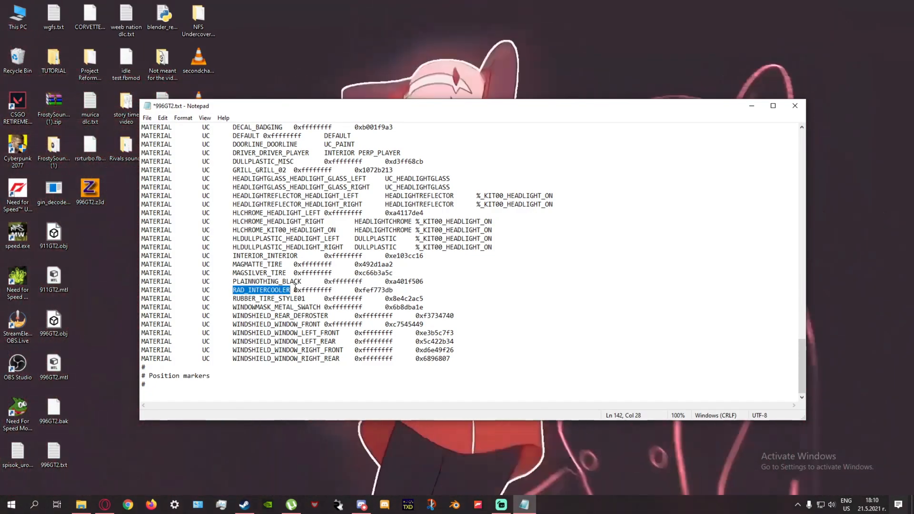
pyautogui.moveTo(393, 290); pyautogui.dragTo(294, 291)
pyautogui.hotkey('ctrl', 'v')
# - Replace the two hex values on the WINDOWMASK_METAL_SWATCH material line with WINDOWMASK BLACK
pyautogui.click(325, 307)
pyautogui.moveTo(420, 307); pyautogui.dragTo(413, 307)
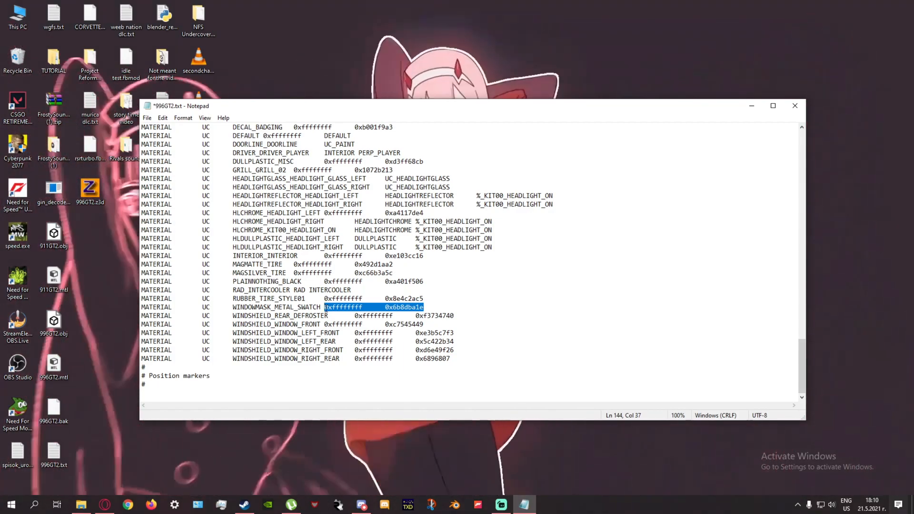
pyautogui.write('WINDOWMASK ')
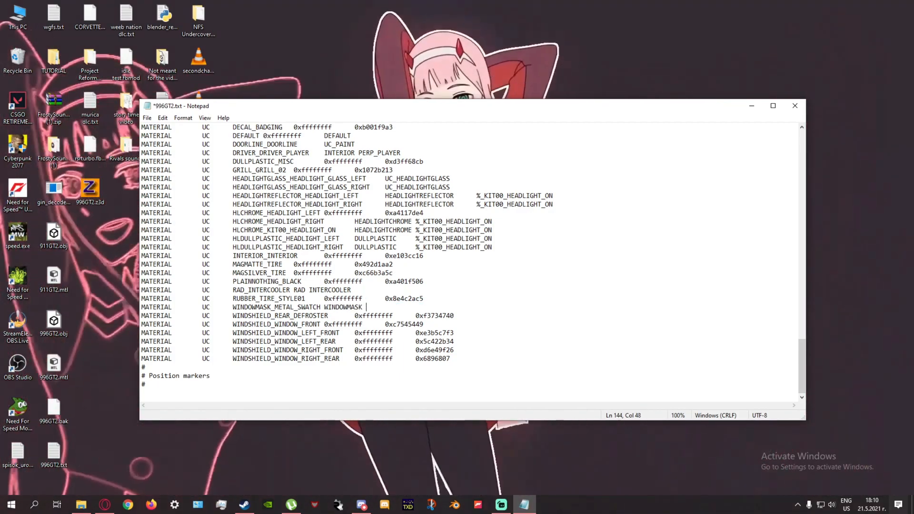
pyautogui.write('BLACK')
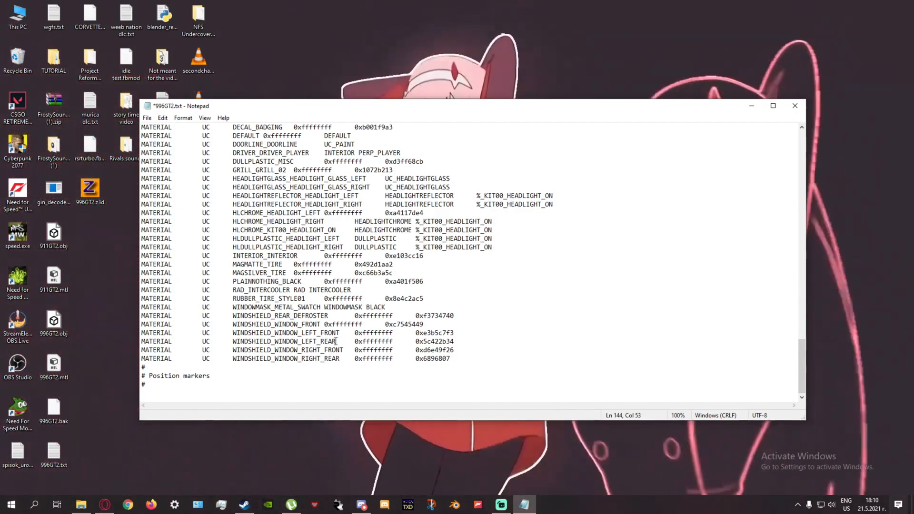
# - Replace the two hex values on the WINDSHIELD_REAR_DEFROSTER material line with WINDSHIELD REAR_DEFROSTER
pyautogui.moveTo(354, 315); pyautogui.dragTo(460, 315)
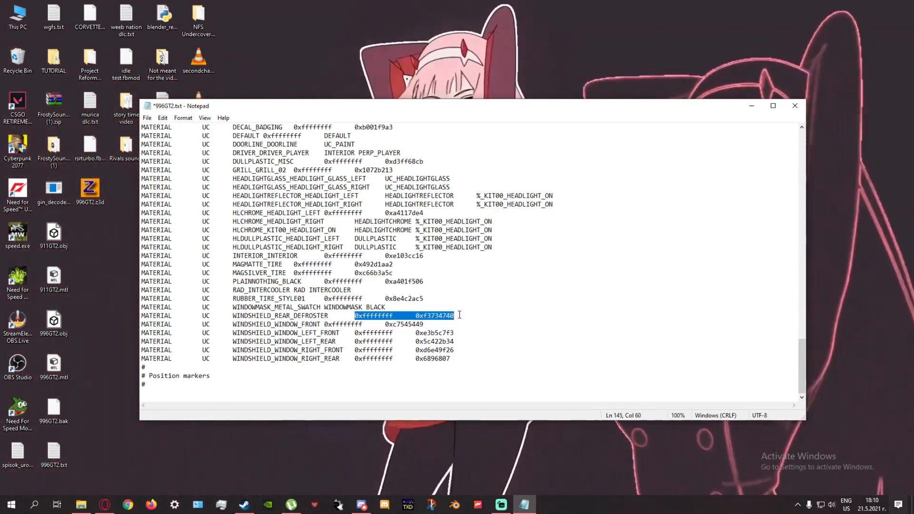
pyautogui.moveTo(233, 315); pyautogui.dragTo(454, 315)
pyautogui.hotkey('ctrl', 'v')
pyautogui.click(396, 315)
pyautogui.press('BackSpace')
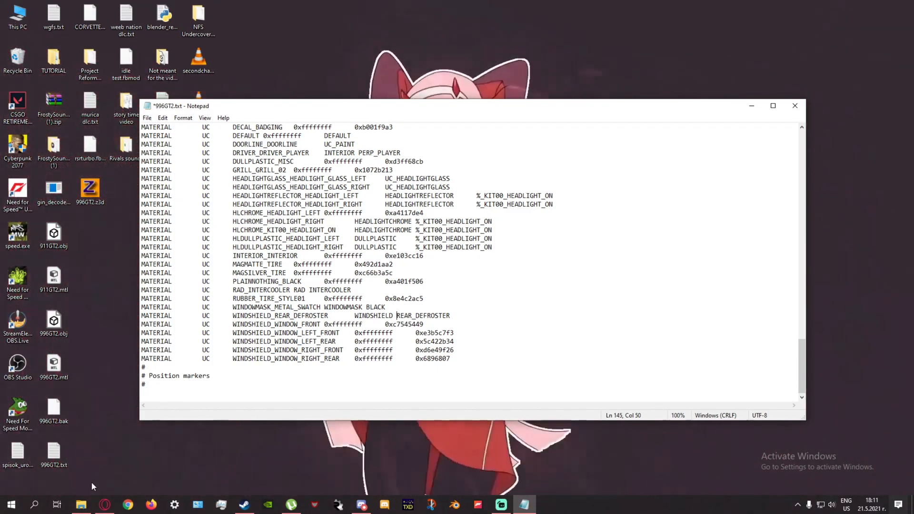
# - Look up the REAR_DEFROSTER texture name in the toolkit's Textures.txt and GenericTextures.txt files from the Undercover data folder
pyautogui.click(82, 503)
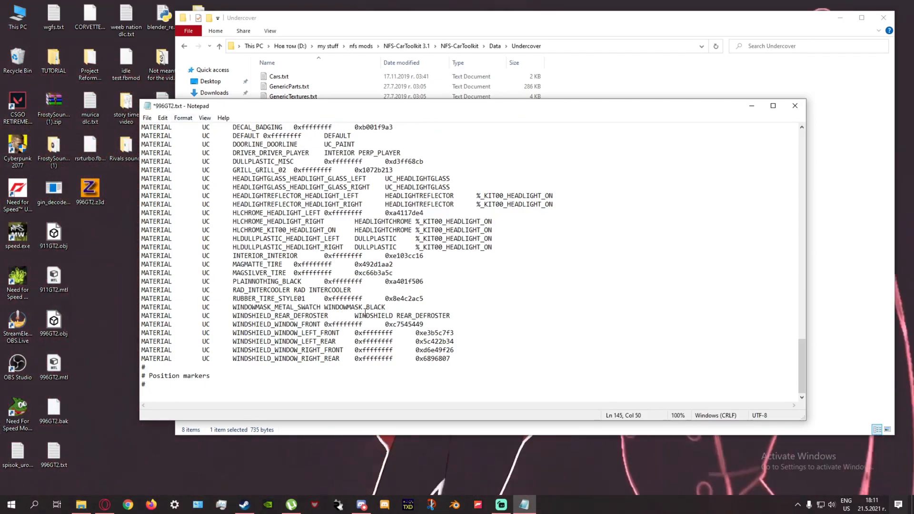
pyautogui.moveTo(397, 315); pyautogui.dragTo(450, 314)
pyautogui.click(450, 315)
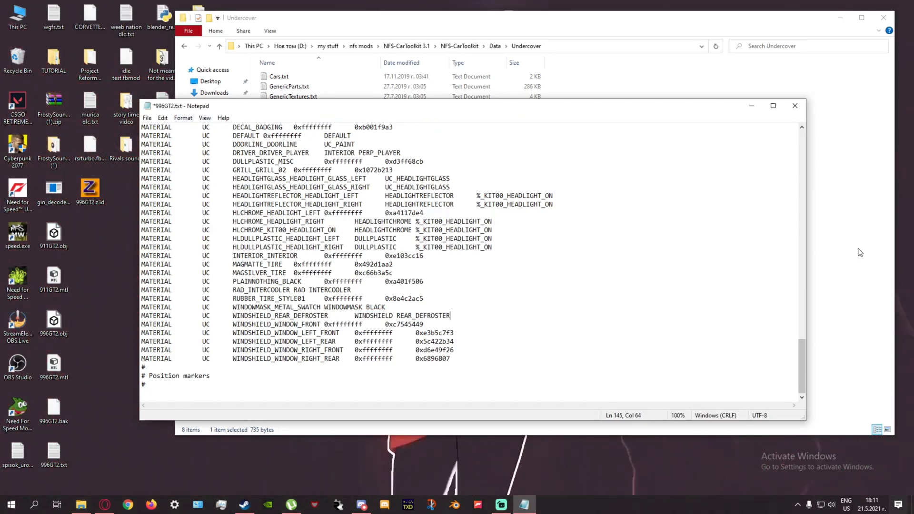
pyautogui.click(860, 253)
pyautogui.doubleClick(345, 135)
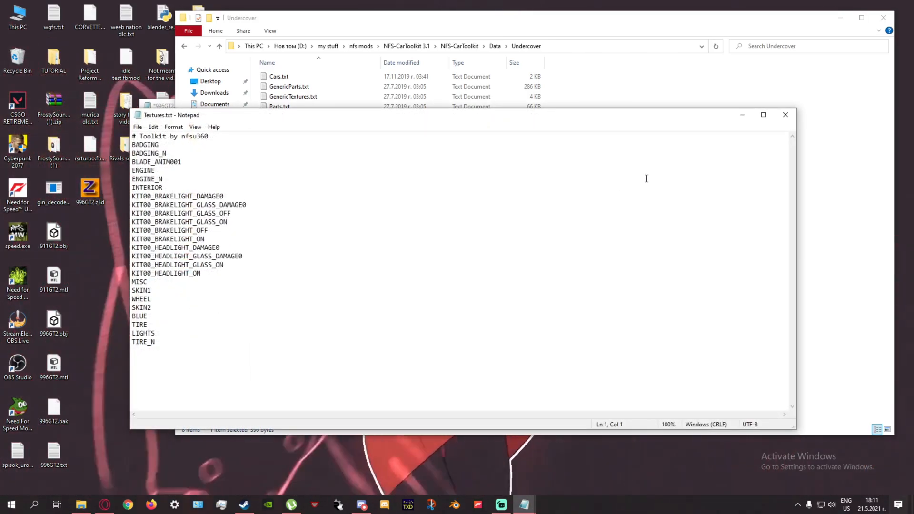
pyautogui.click(785, 115)
pyautogui.doubleClick(354, 95)
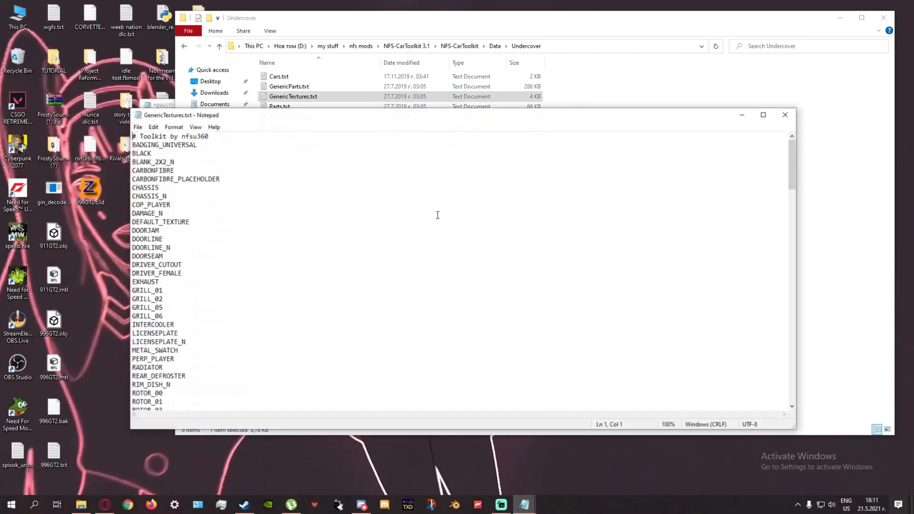
pyautogui.scroll(-20, 438, 215)
pyautogui.scroll(15, 395, 239)
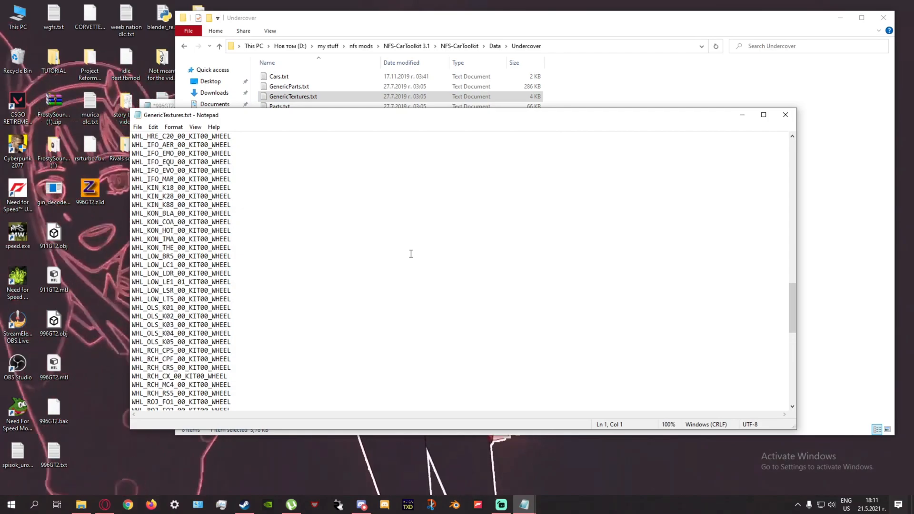
pyautogui.scroll(8, 410, 253)
pyautogui.scroll(6, 174, 193)
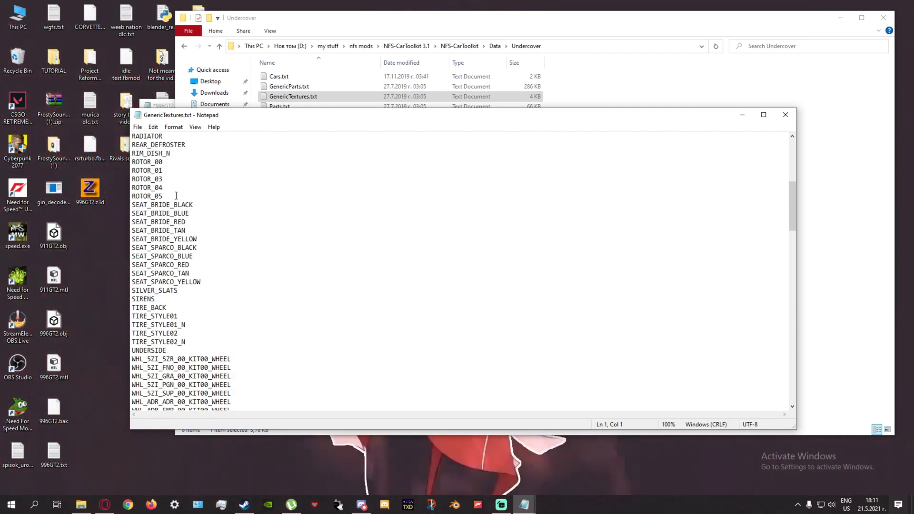
pyautogui.click(184, 195)
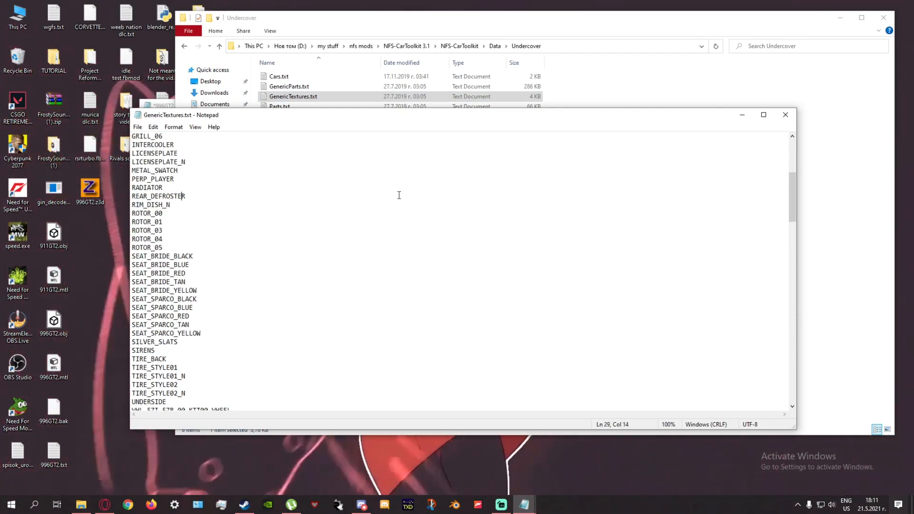
pyautogui.click(788, 116)
# - Replace the two hex values on the MAGSILVER_TIRE material line of 996GT2.txt with MAGSILVER %_WHEEL
pyautogui.moveTo(165, 106); pyautogui.dragTo(112, 114)
pyautogui.scroll(4, 329, 309)
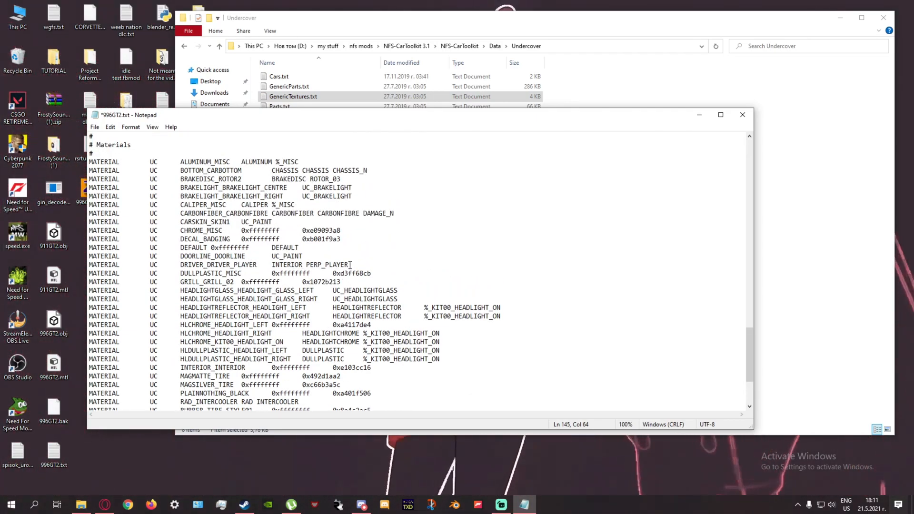
pyautogui.scroll(-1, 267, 314)
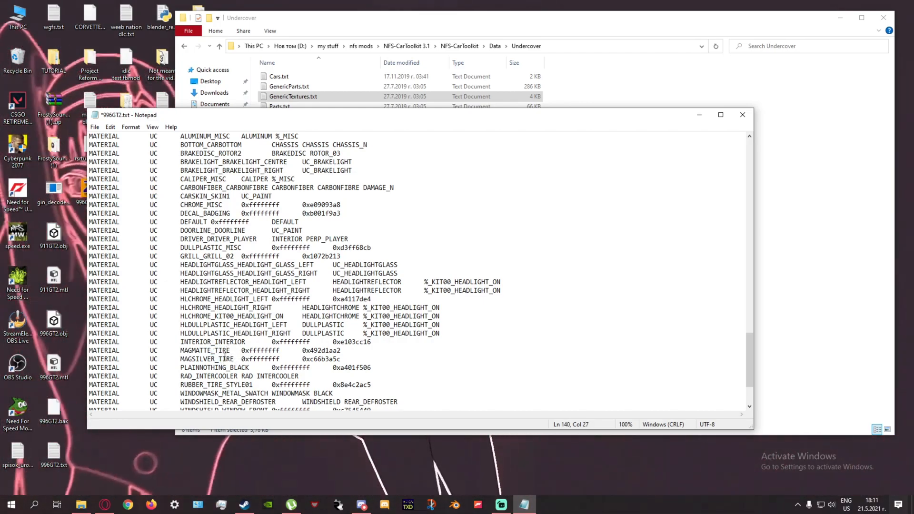
pyautogui.moveTo(181, 359); pyautogui.dragTo(352, 355)
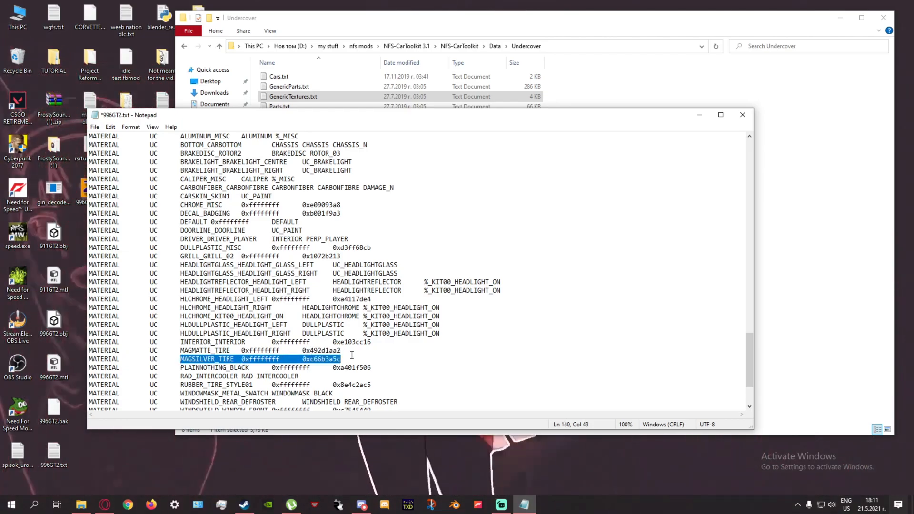
pyautogui.moveTo(242, 359); pyautogui.dragTo(351, 359)
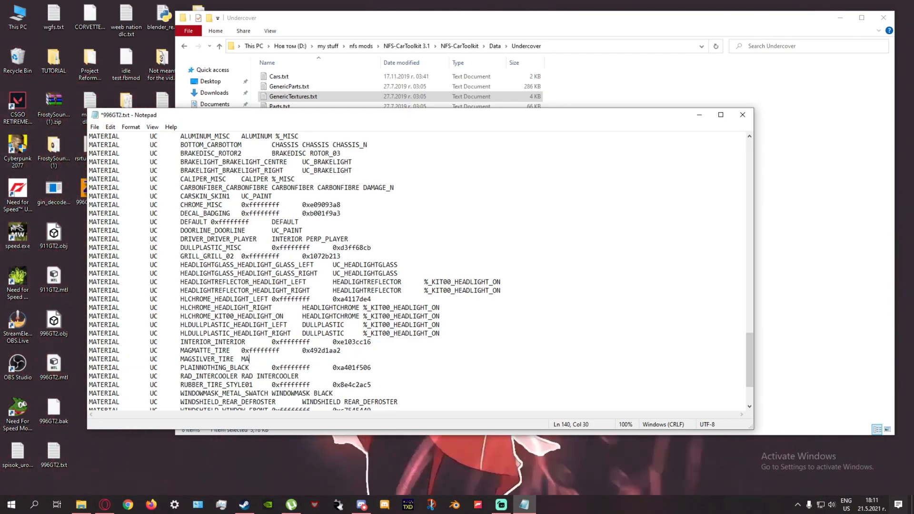
pyautogui.write('MAGSILVER %_WHEEL')
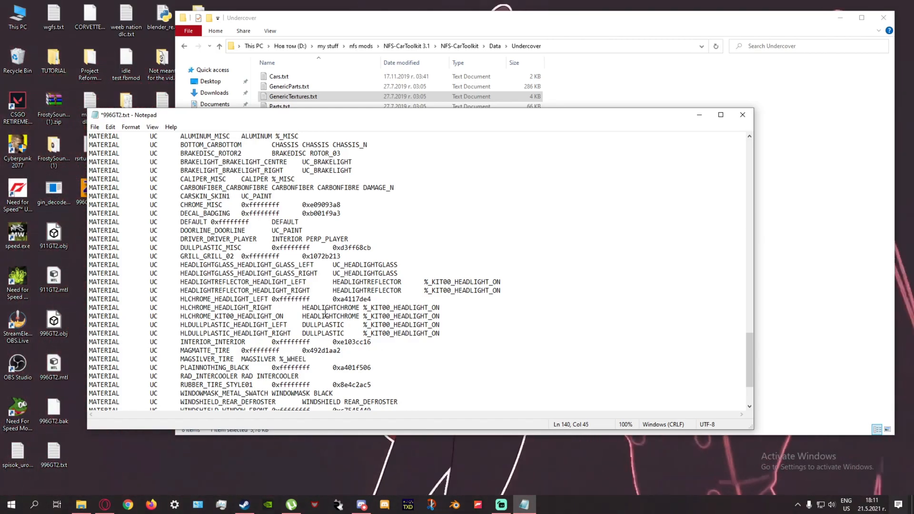
# - Replace the two hex values on the MAGMATTE_TIRE material line with MAGMATTE %_WHEEL
pyautogui.moveTo(239, 361); pyautogui.dragTo(349, 351)
pyautogui.hotkey('ctrl', 'v')
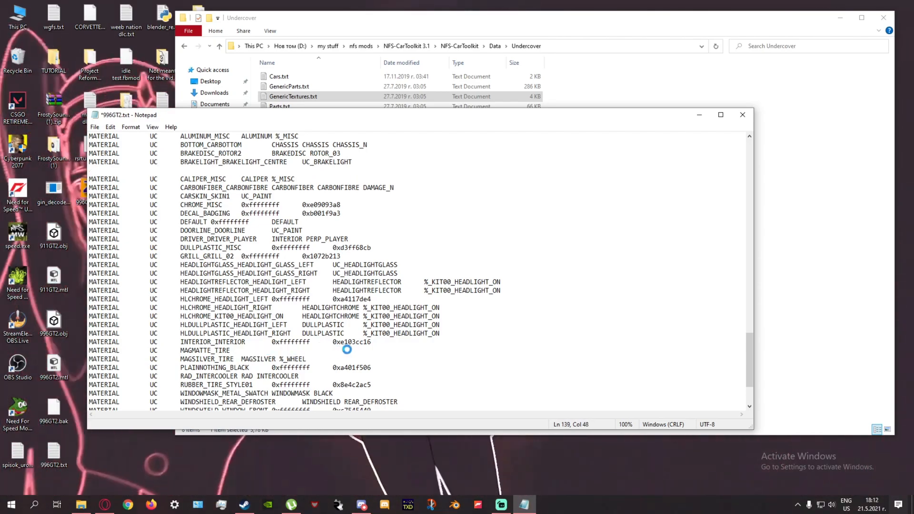
pyautogui.moveTo(257, 346); pyautogui.dragTo(258, 351)
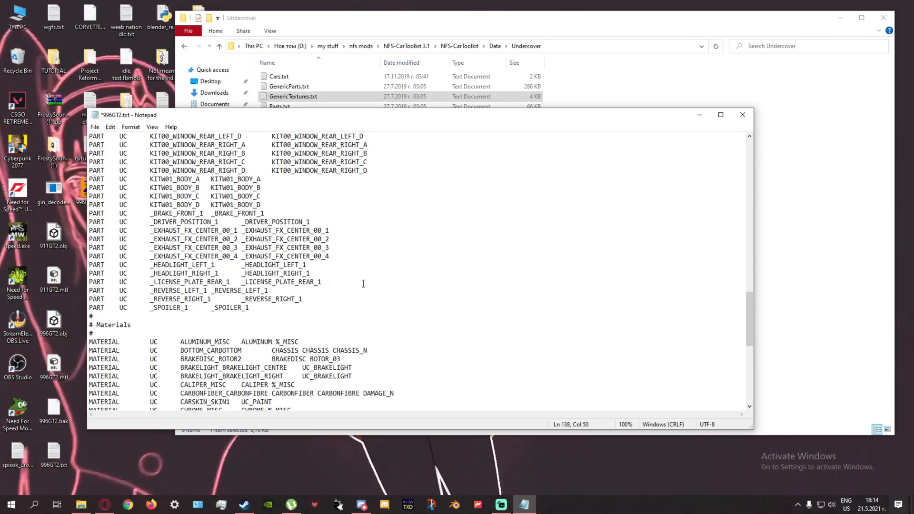
# - Review the Materials list and the position-related PART lines from _DRIVER_POSITION_1 to _REVERSE_RIGHT_1
pyautogui.scroll(-10, 341, 271)
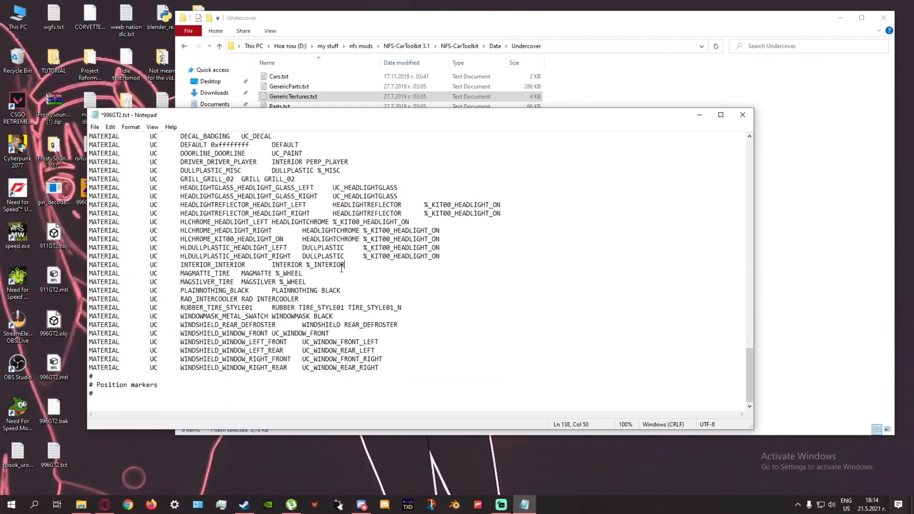
pyautogui.scroll(9, 330, 269)
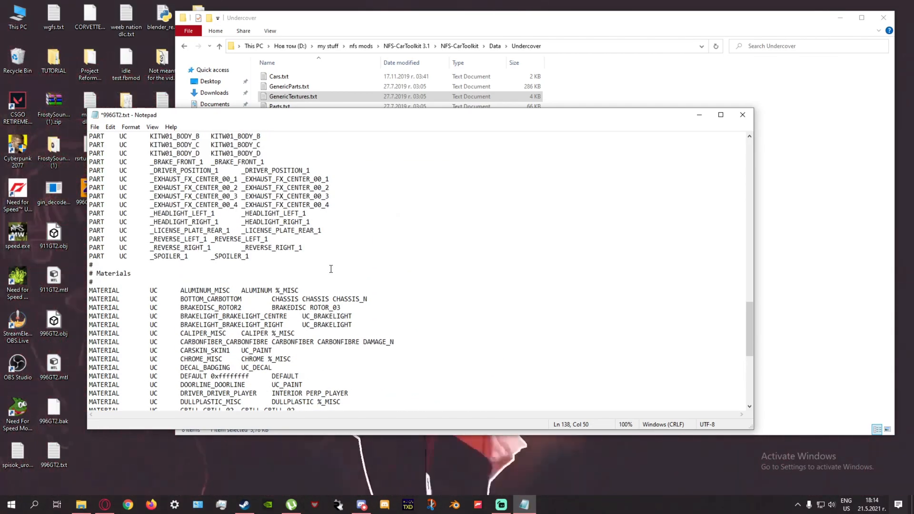
pyautogui.scroll(4, 331, 269)
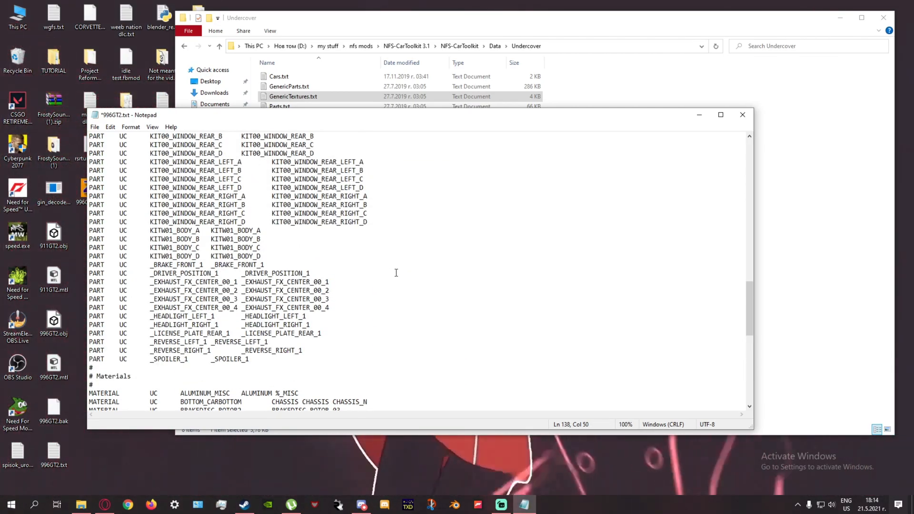
pyautogui.moveTo(266, 354); pyautogui.dragTo(150, 274)
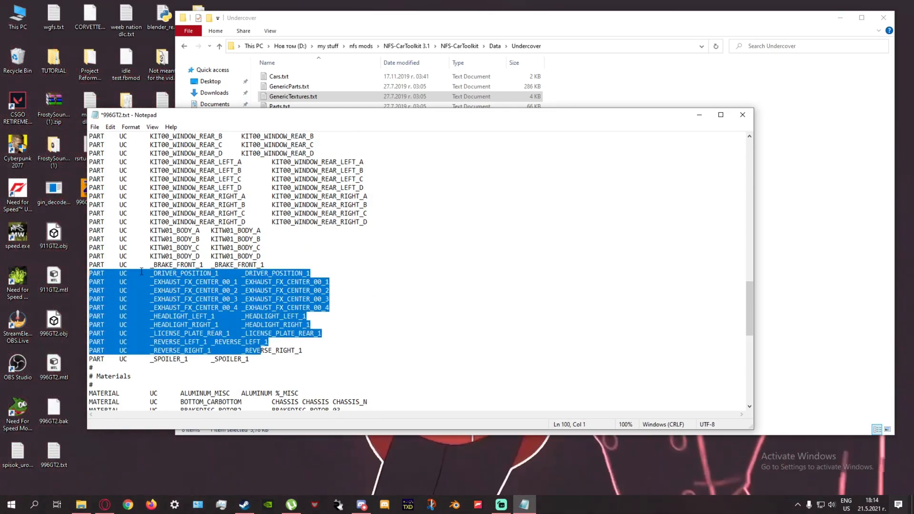
pyautogui.click(150, 274)
pyautogui.scroll(-13, 350, 319)
# - Open GT3RS991.txt from the my own mods folder as a source of position markers
pyautogui.click(771, 296)
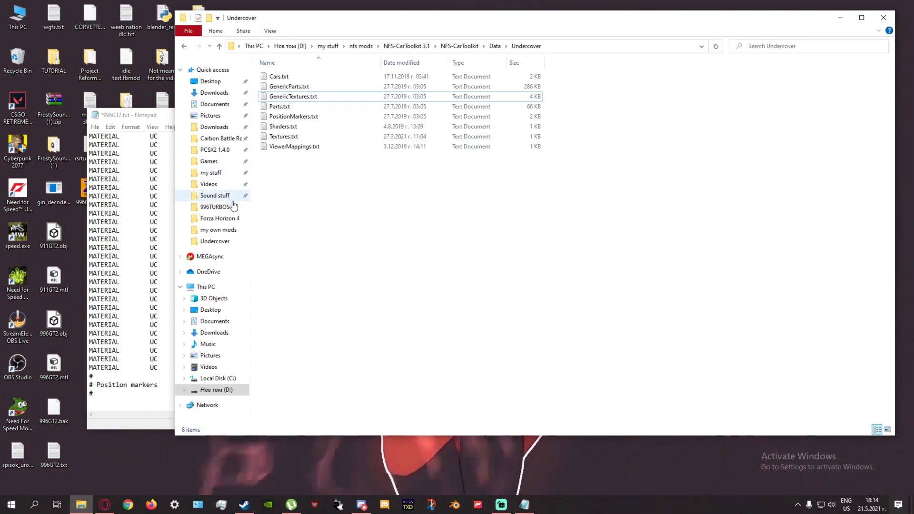
pyautogui.click(218, 218)
pyautogui.click(218, 229)
pyautogui.scroll(-3, 431, 167)
pyautogui.scroll(-10, 431, 170)
pyautogui.scroll(-9, 428, 170)
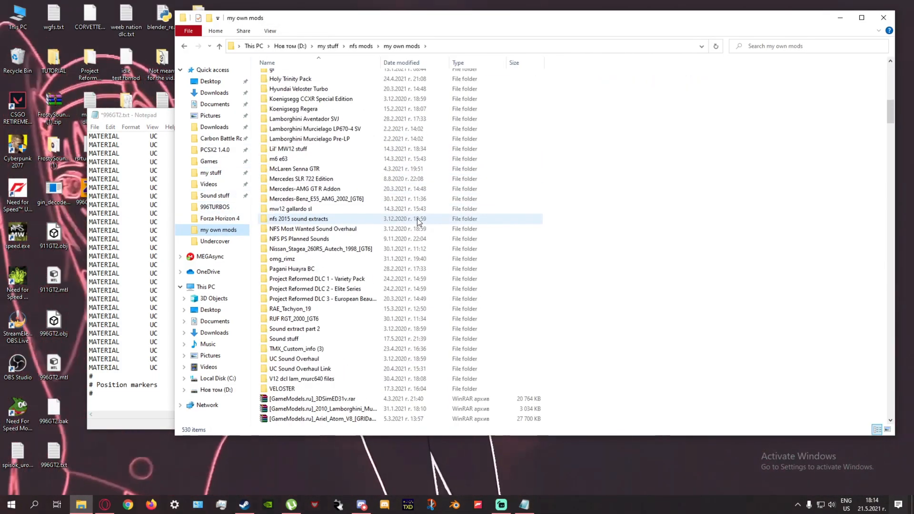
pyautogui.scroll(4, 419, 195)
pyautogui.scroll(-12, 409, 222)
pyautogui.scroll(-15, 408, 224)
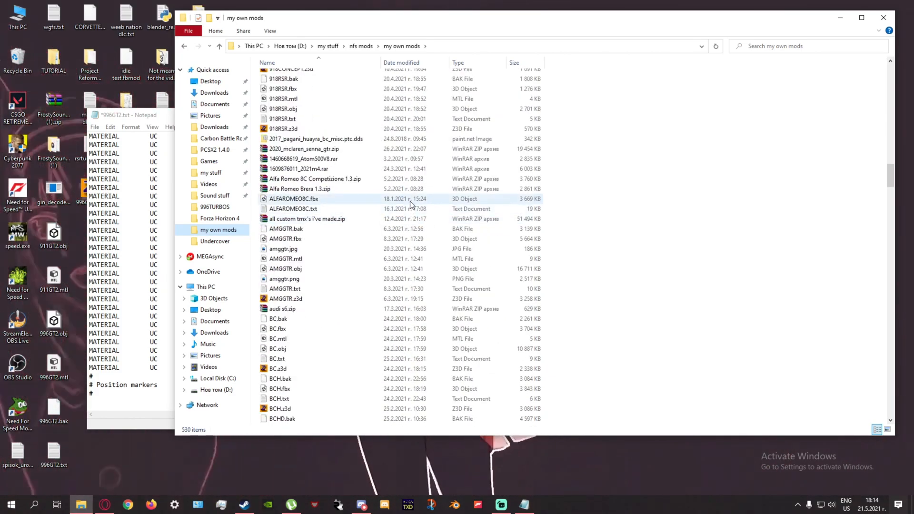
pyautogui.scroll(-8, 414, 202)
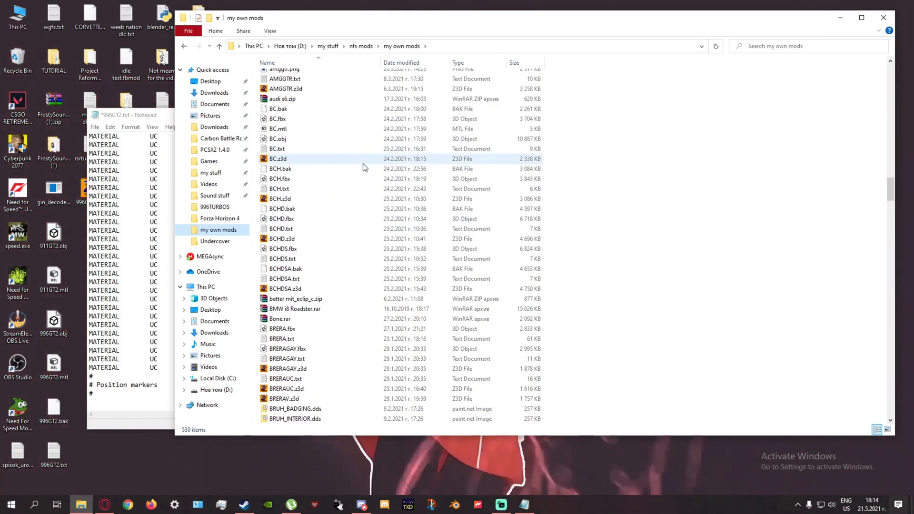
pyautogui.scroll(-20, 328, 234)
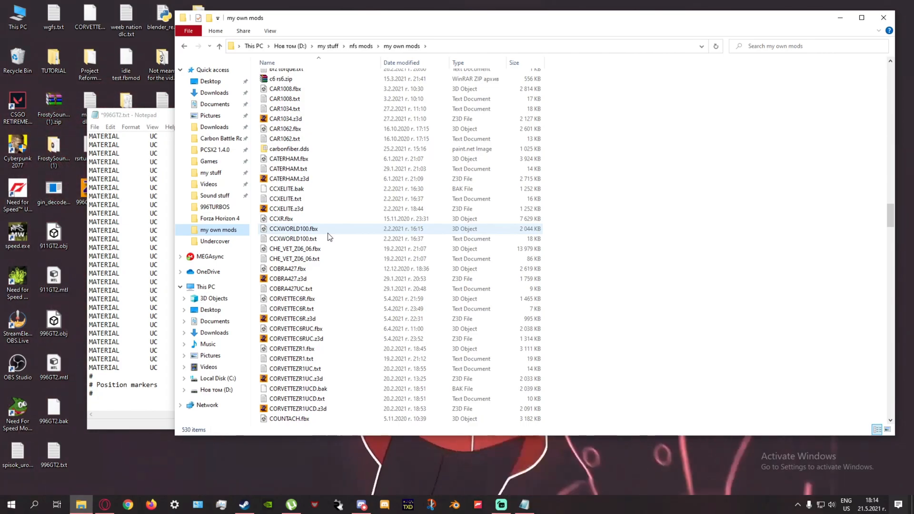
pyautogui.scroll(-12, 326, 233)
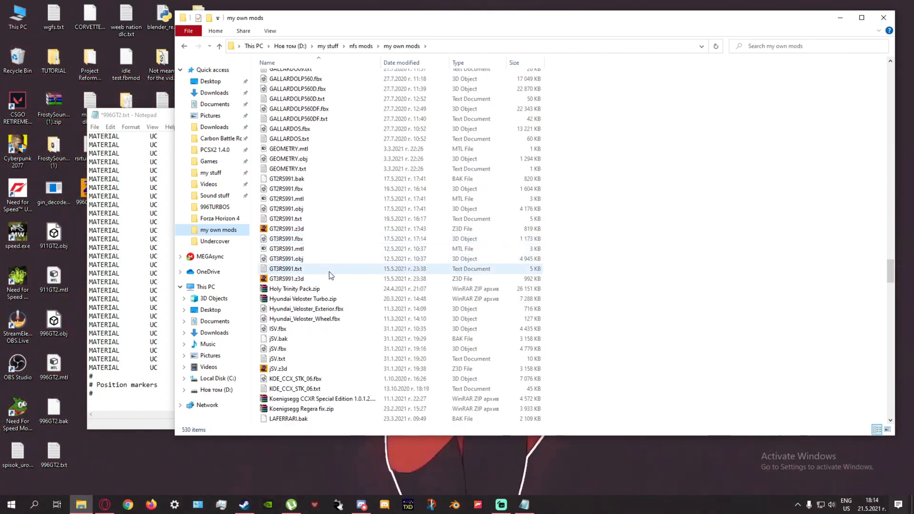
pyautogui.scroll(-20, 328, 261)
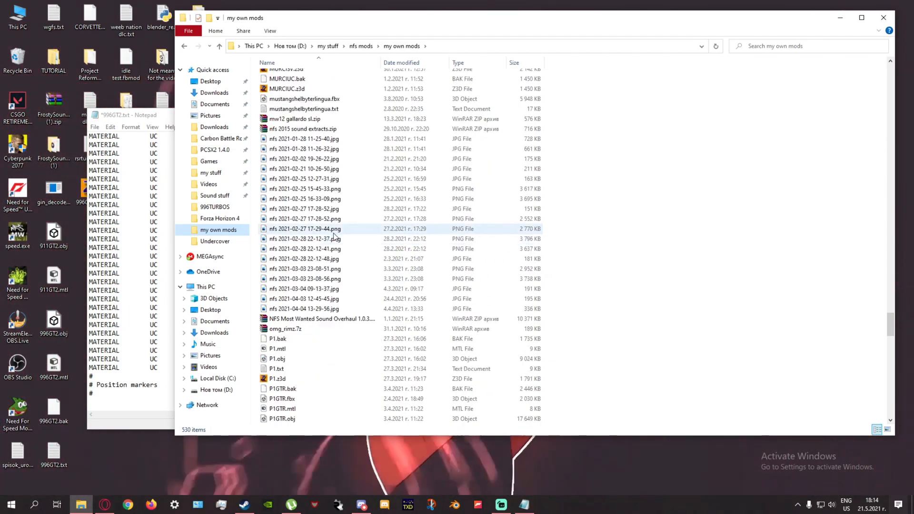
pyautogui.scroll(-7, 361, 254)
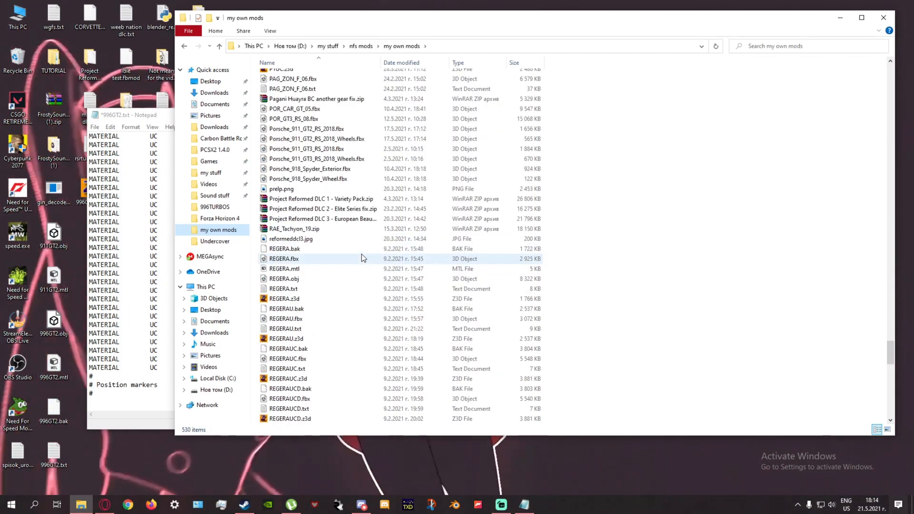
pyautogui.scroll(1, 361, 255)
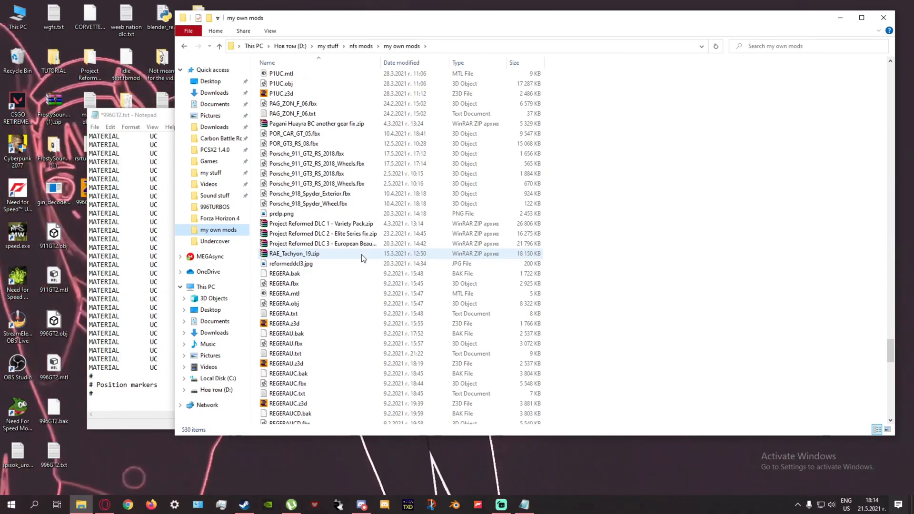
pyautogui.scroll(20, 361, 254)
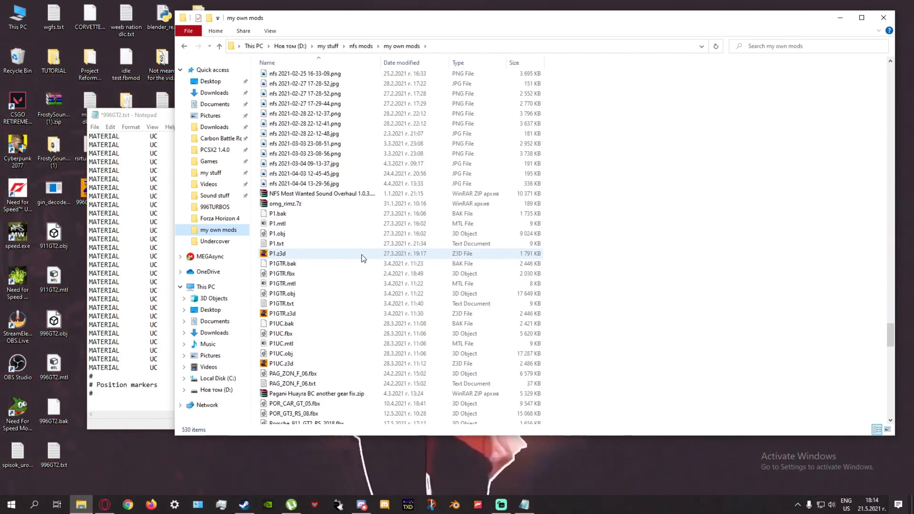
pyautogui.scroll(11, 361, 254)
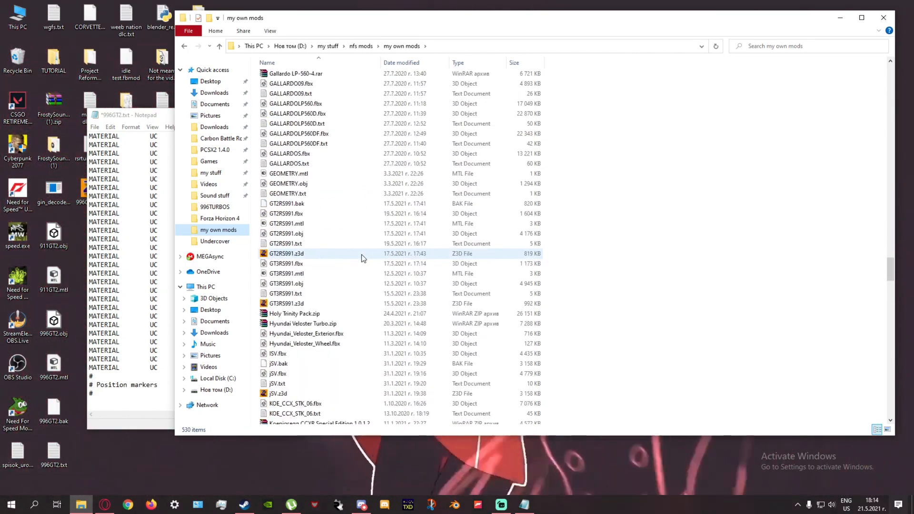
pyautogui.click(320, 289)
# - Copy all MARKER lines from GT3RS991.txt and paste them below the Position markers heading in 996GT2.txt
pyautogui.scroll(-17, 321, 289)
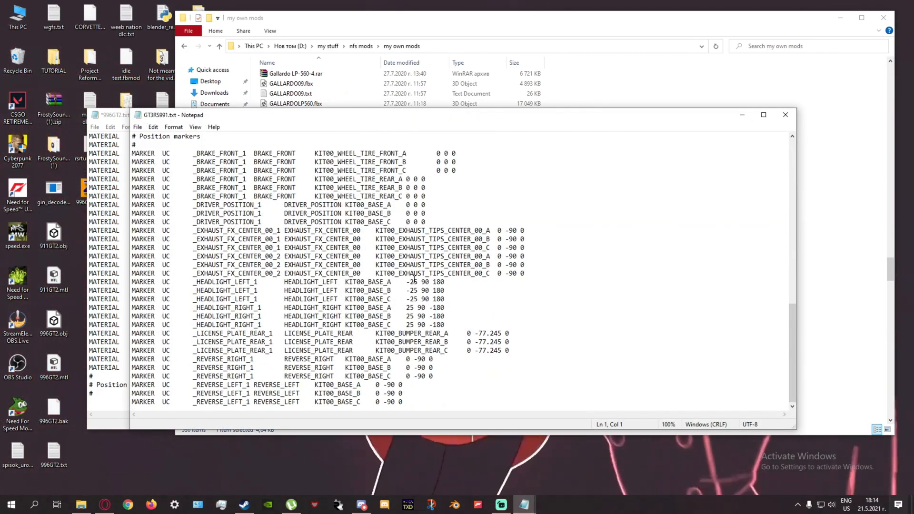
pyautogui.scroll(1, 321, 289)
pyautogui.click(132, 180)
pyautogui.scroll(-1, 286, 286)
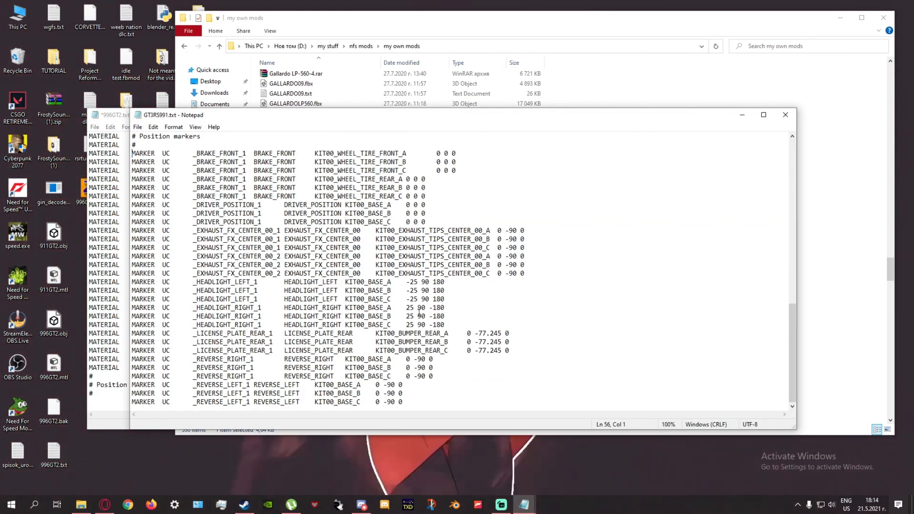
pyautogui.keyDown('shift'); pyautogui.click(424, 403); pyautogui.keyUp('shift')
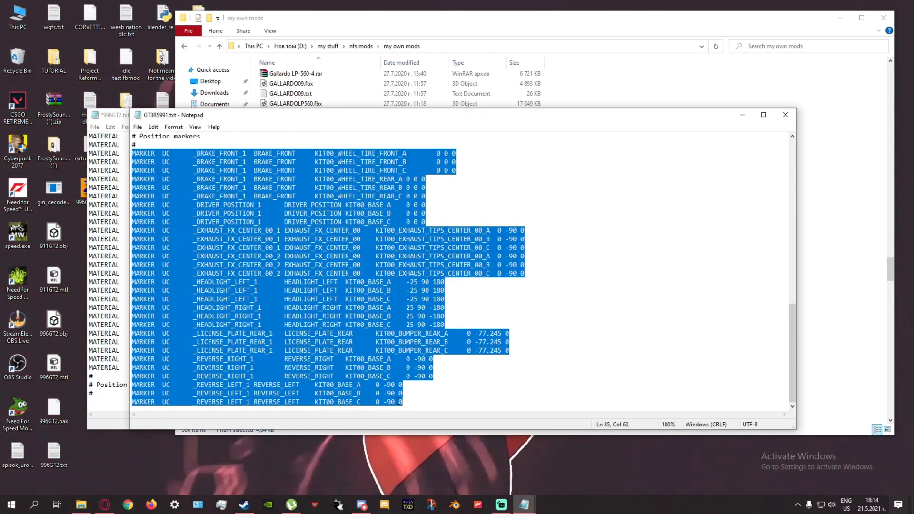
pyautogui.click(109, 403)
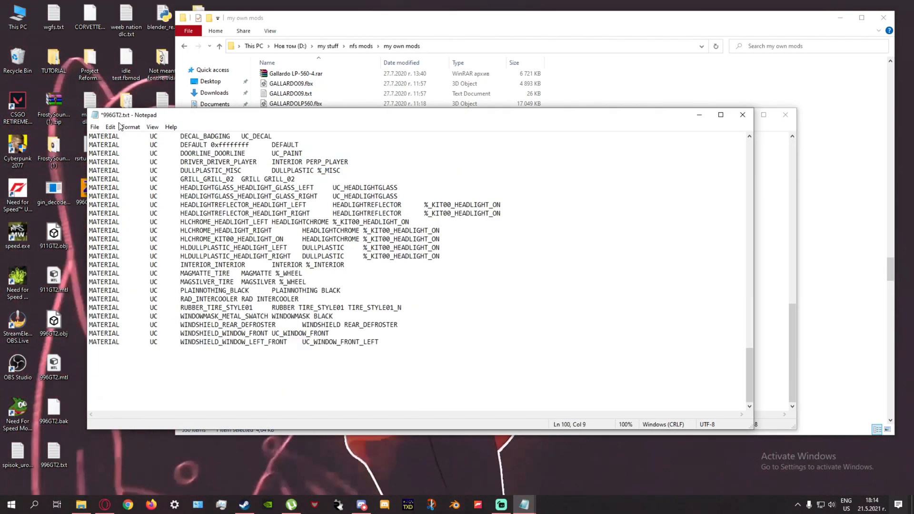
pyautogui.hotkey('ctrl', 'v')
# - Compare the pasted position markers with the position-related PART lines in 996GT2.txt
pyautogui.scroll(20, 227, 322)
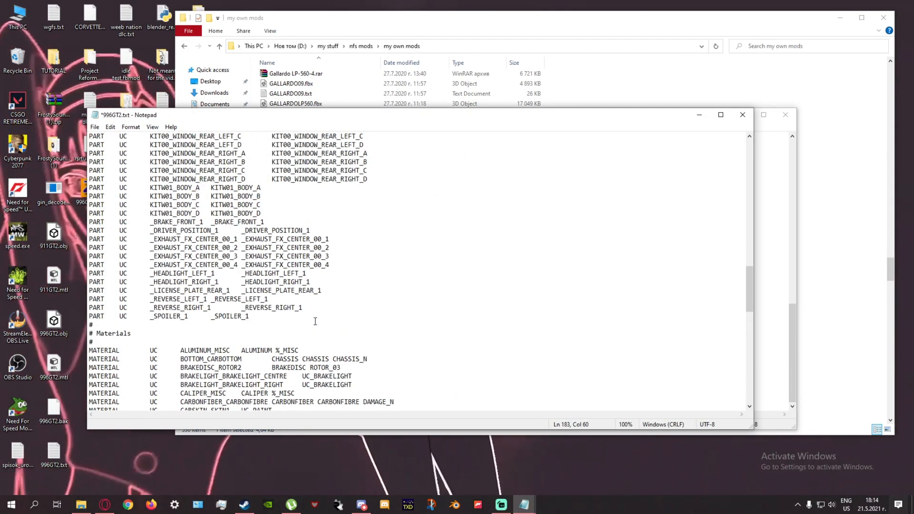
pyautogui.scroll(-15, 227, 322)
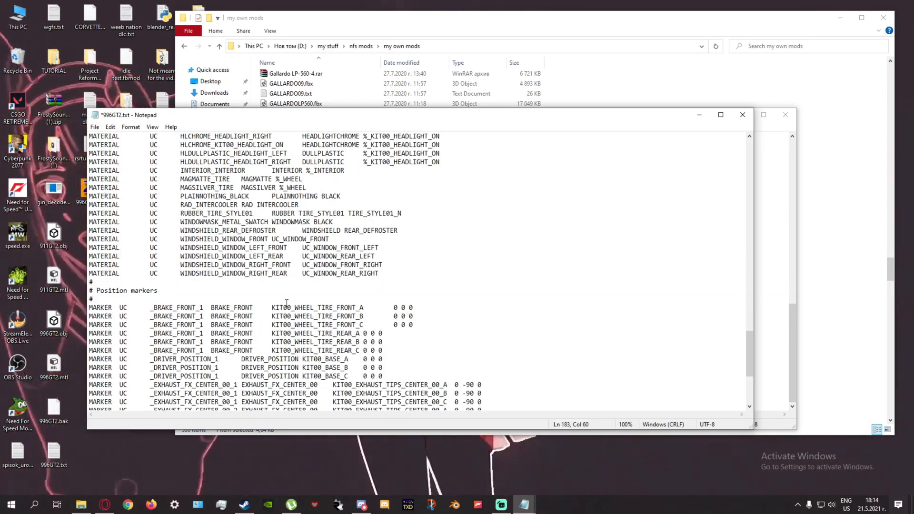
pyautogui.scroll(-4, 455, 338)
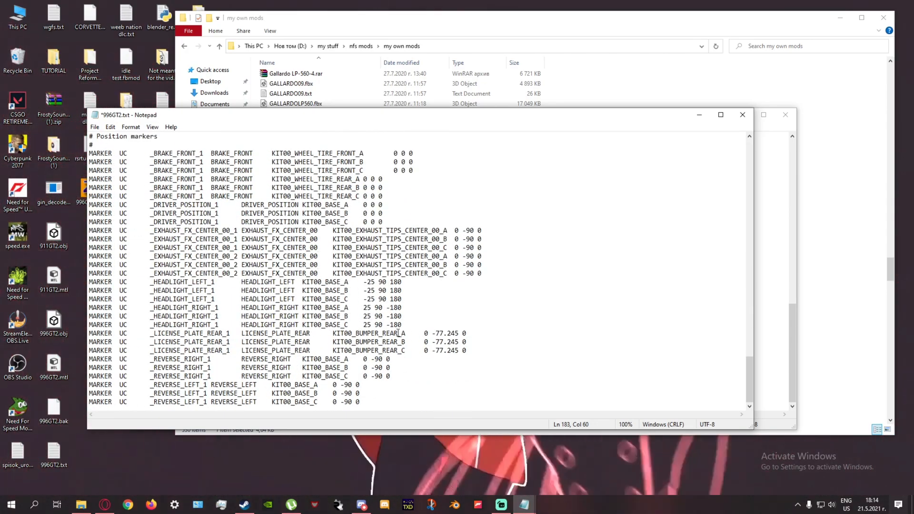
pyautogui.scroll(11, 512, 341)
pyautogui.scroll(-12, 511, 341)
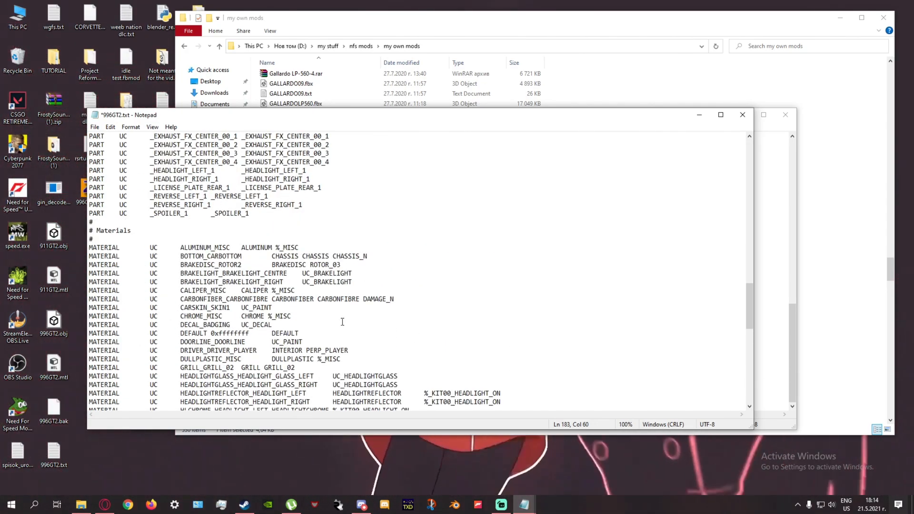
pyautogui.scroll(5, 298, 303)
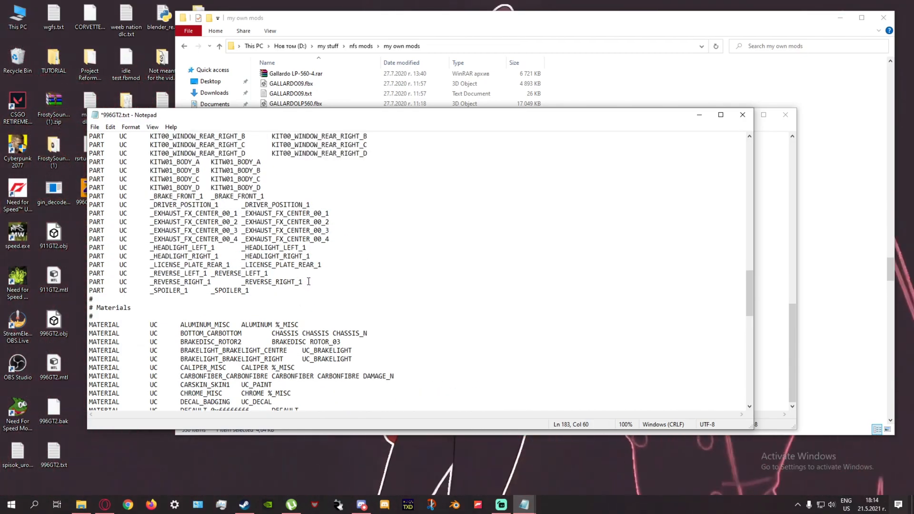
pyautogui.scroll(-13, 314, 281)
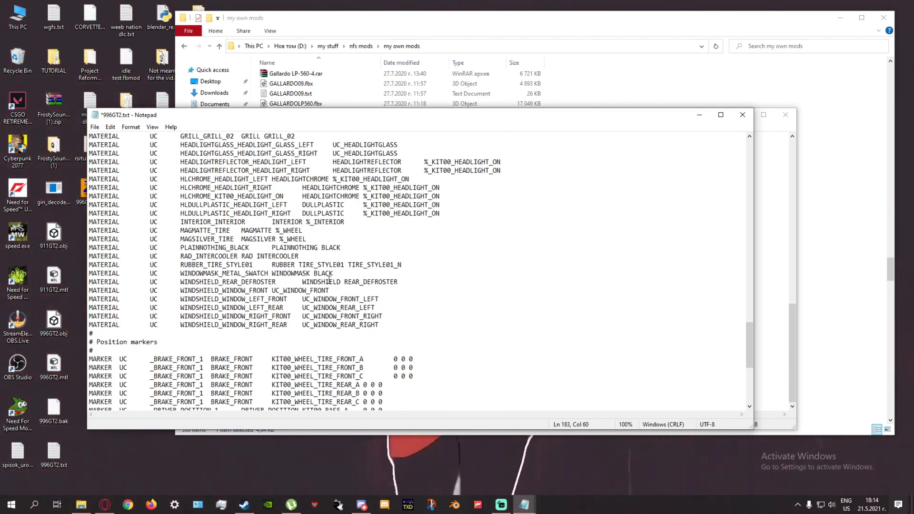
pyautogui.scroll(12, 329, 281)
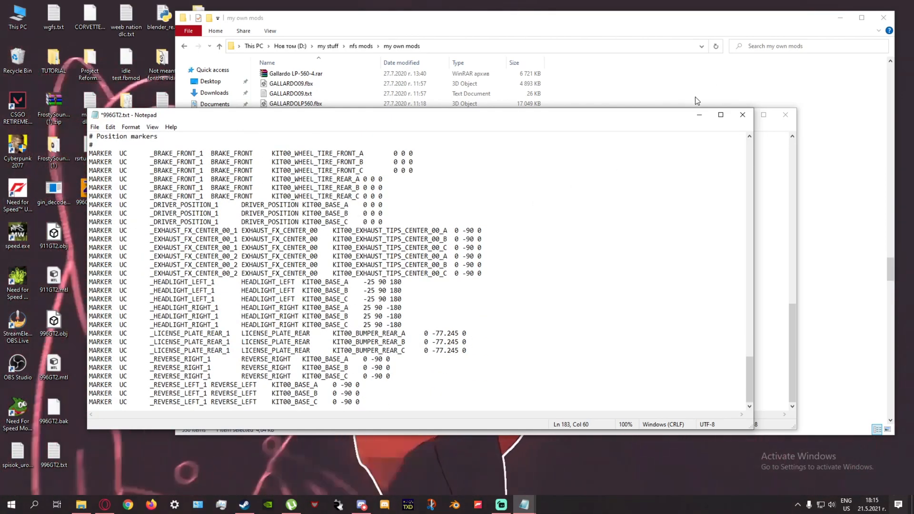
# - Minimize both text files and launch NFS-CarToolkit from the NFS-CarToolkit 3.1 folder in nfs mods
pyautogui.click(699, 114)
pyautogui.click(740, 115)
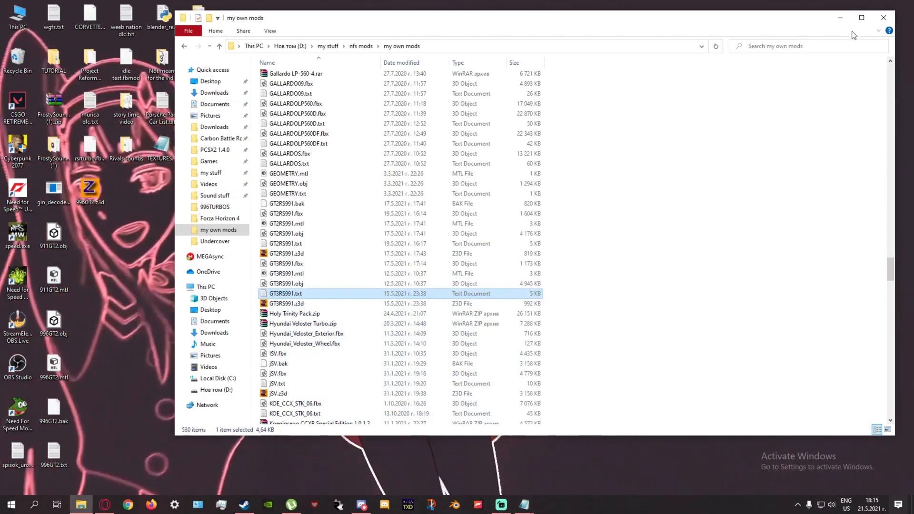
pyautogui.moveTo(364, 23); pyautogui.dragTo(372, 28)
pyautogui.click(336, 50)
pyautogui.doubleClick(310, 244)
pyautogui.scroll(-20, 316, 255)
pyautogui.scroll(-8, 323, 264)
pyautogui.doubleClick(313, 237)
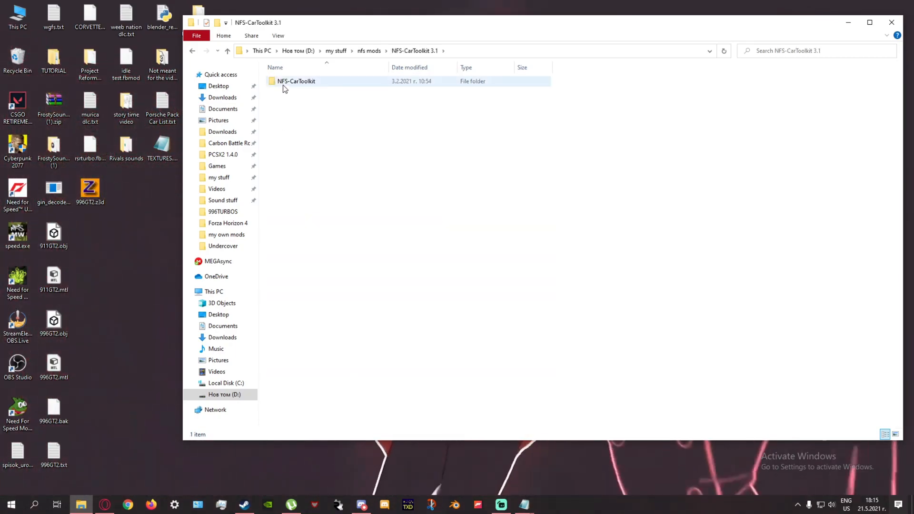
pyautogui.doubleClick(283, 84)
pyautogui.click(305, 142)
pyautogui.rightClick(304, 143)
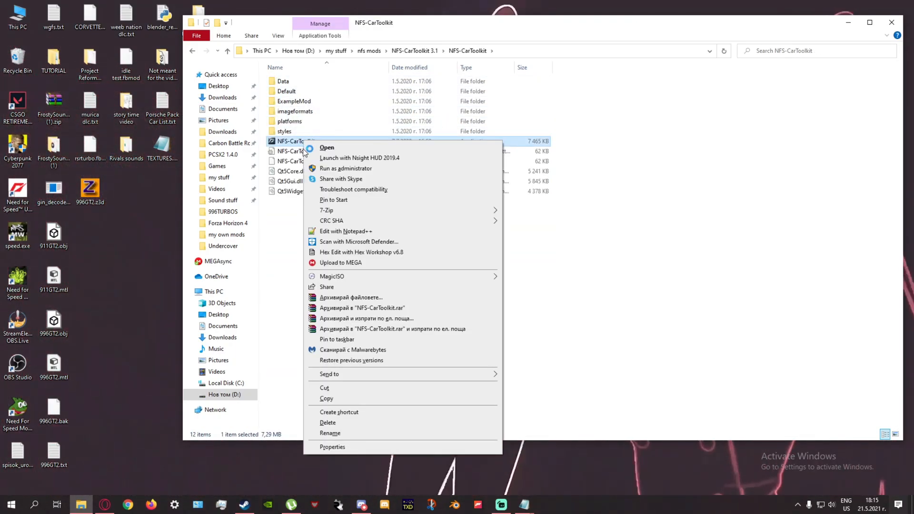
pyautogui.press('Return')
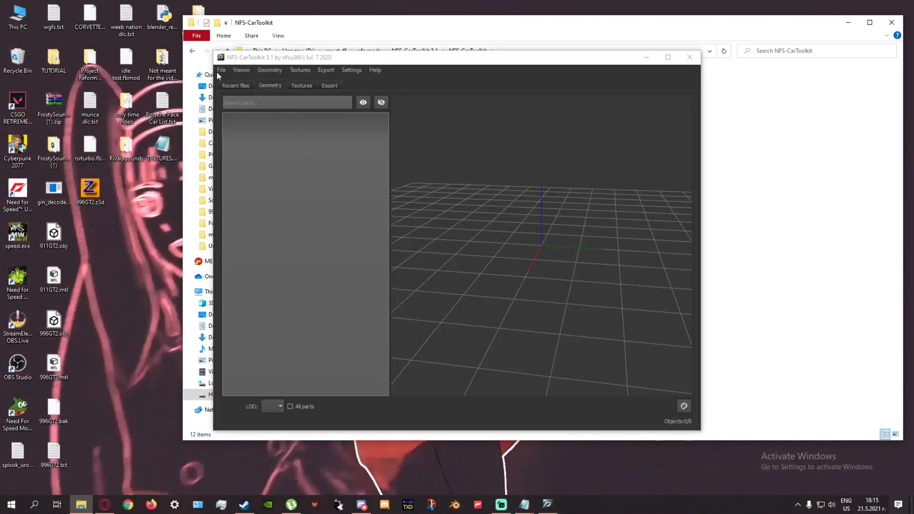
# - Load the GEOMETRY.BIN file of the 911GT2 from the Need For Speed World Offline CARS folder
pyautogui.click(221, 70)
pyautogui.click(229, 82)
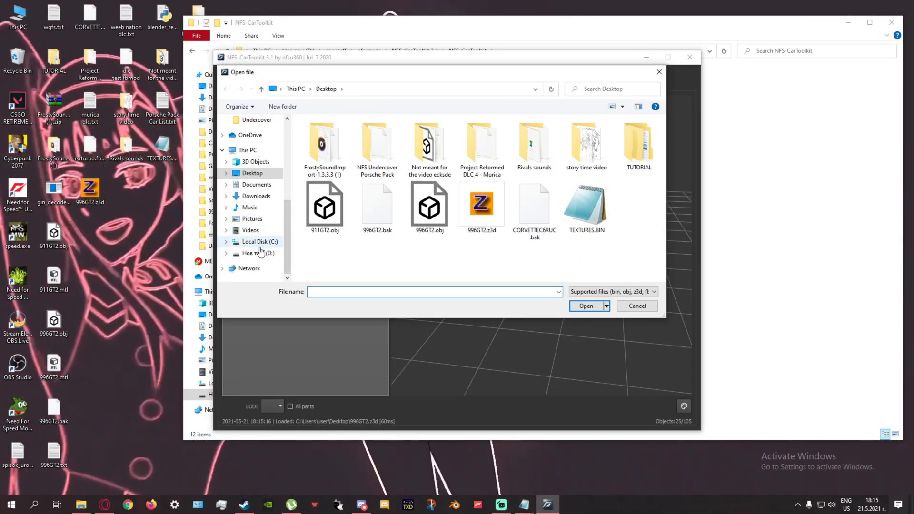
pyautogui.click(260, 252)
pyautogui.doubleClick(322, 174)
pyautogui.scroll(-7, 386, 210)
pyautogui.doubleClick(372, 227)
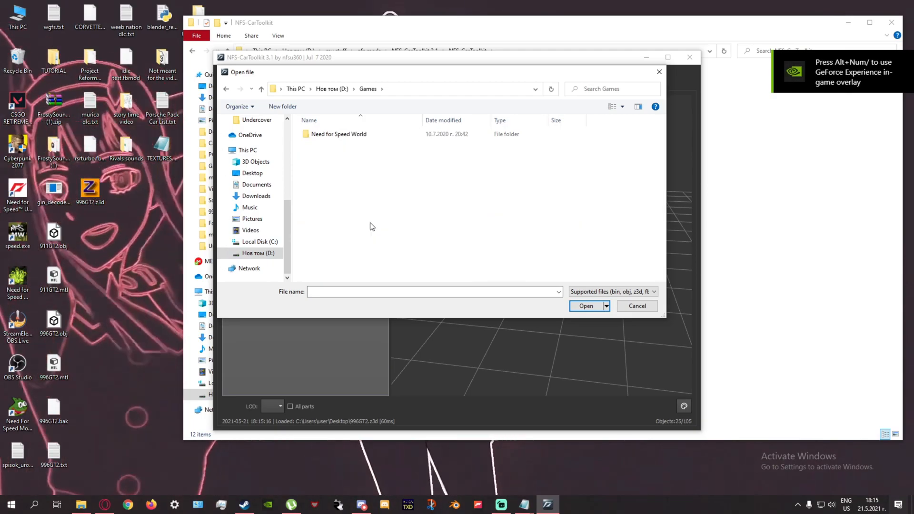
pyautogui.doubleClick(327, 138)
pyautogui.doubleClick(324, 136)
pyautogui.doubleClick(323, 135)
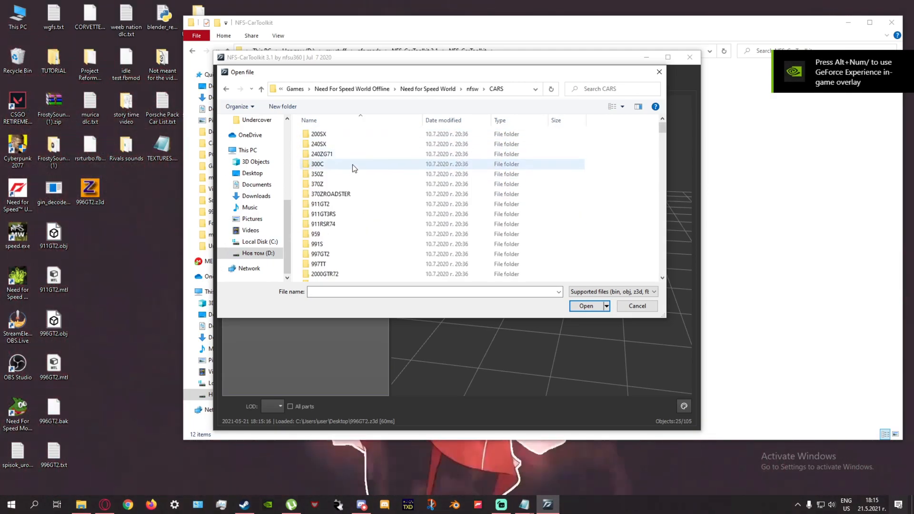
pyautogui.doubleClick(336, 215)
pyautogui.doubleClick(329, 136)
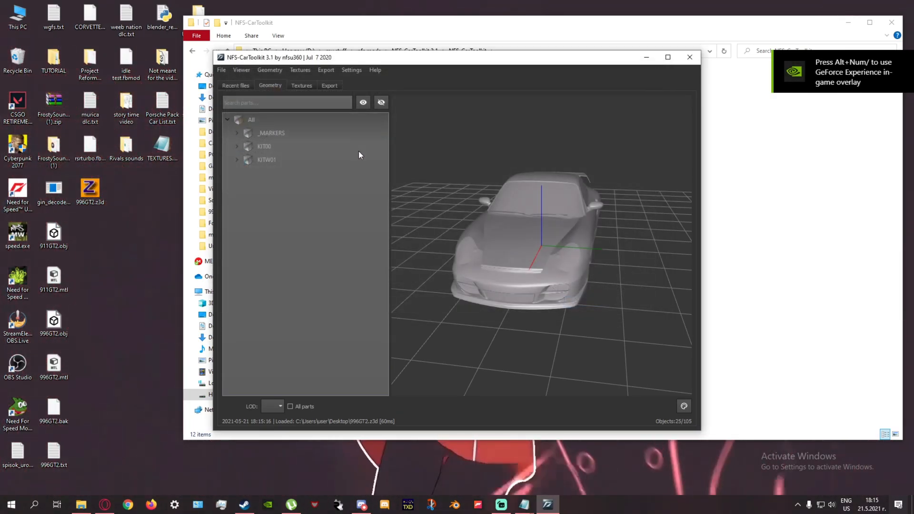
# - Export the loaded car geometry to the Desktop as 911GT2.z3d
pyautogui.click(277, 70)
pyautogui.click(274, 90)
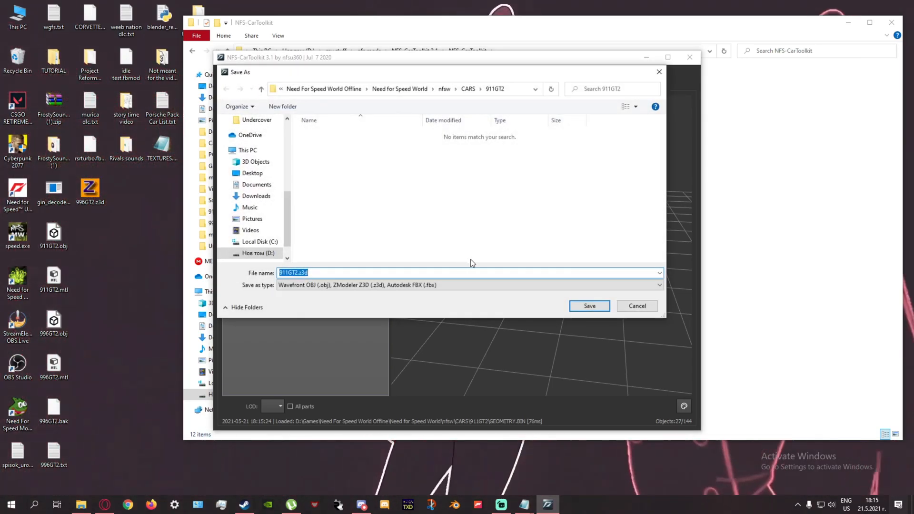
pyautogui.click(243, 173)
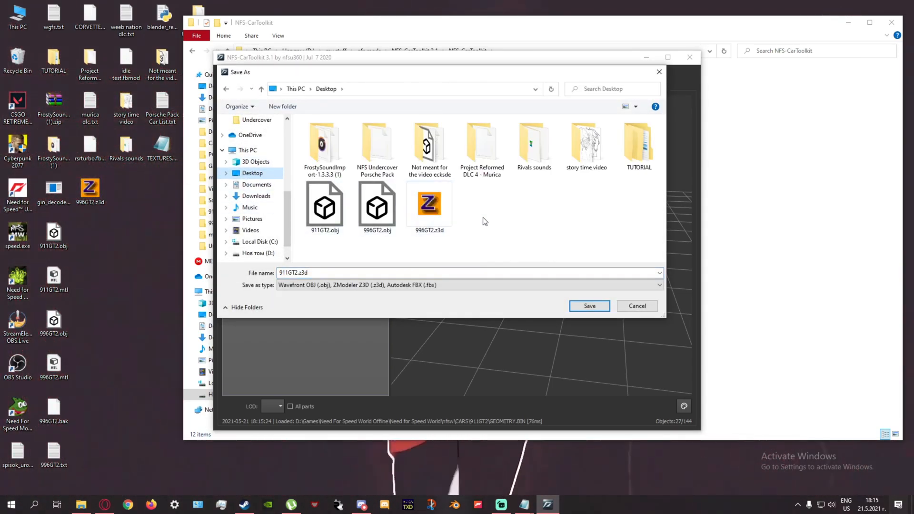
pyautogui.click(588, 306)
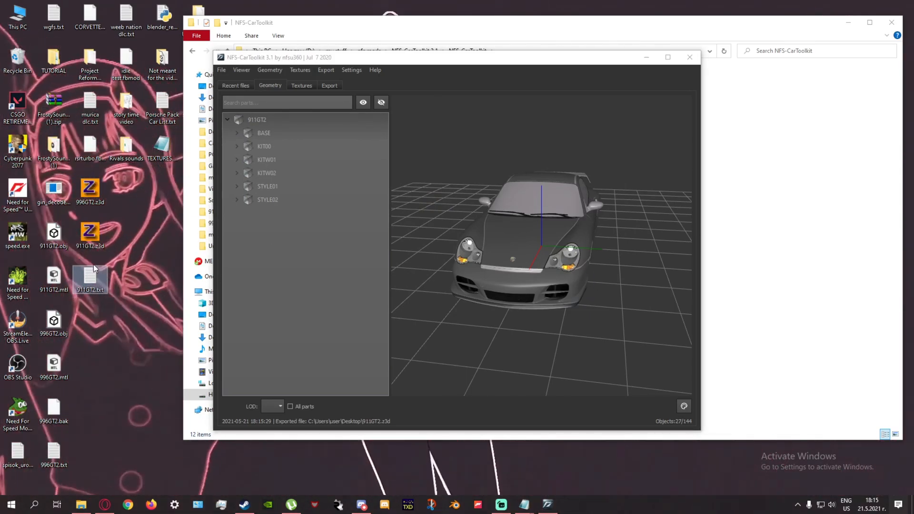
# - Open the exported 911GT2.txt from the Desktop and examine its headlight, reverse light and license plate MARKER lines
pyautogui.doubleClick(94, 269)
pyautogui.rightClick(547, 275)
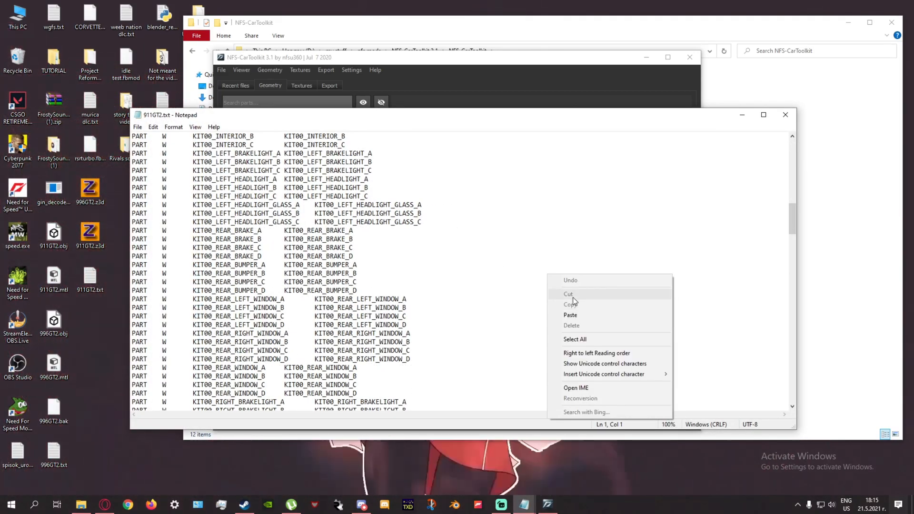
pyautogui.click(460, 257)
pyautogui.scroll(-20, 457, 267)
pyautogui.scroll(4, 457, 312)
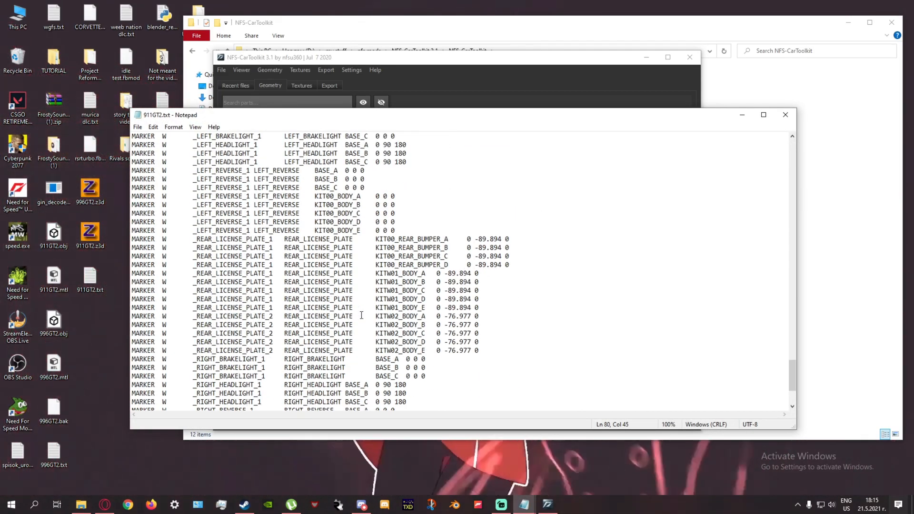
# - Close 911GT2.txt and set the middle value of the three LICENSE_PLATE_REAR markers in 996GT2.txt to -89.894
pyautogui.moveTo(474, 239); pyautogui.dragTo(501, 239)
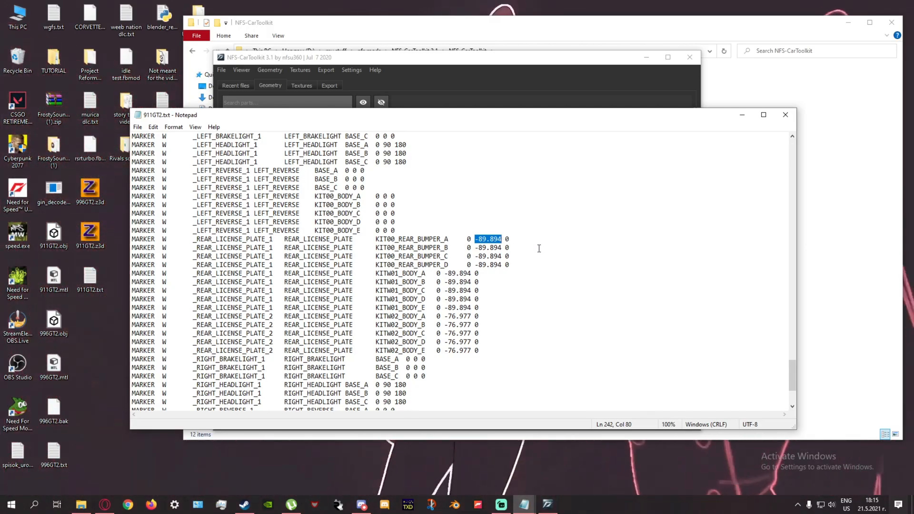
pyautogui.click(785, 115)
pyautogui.moveTo(526, 504)
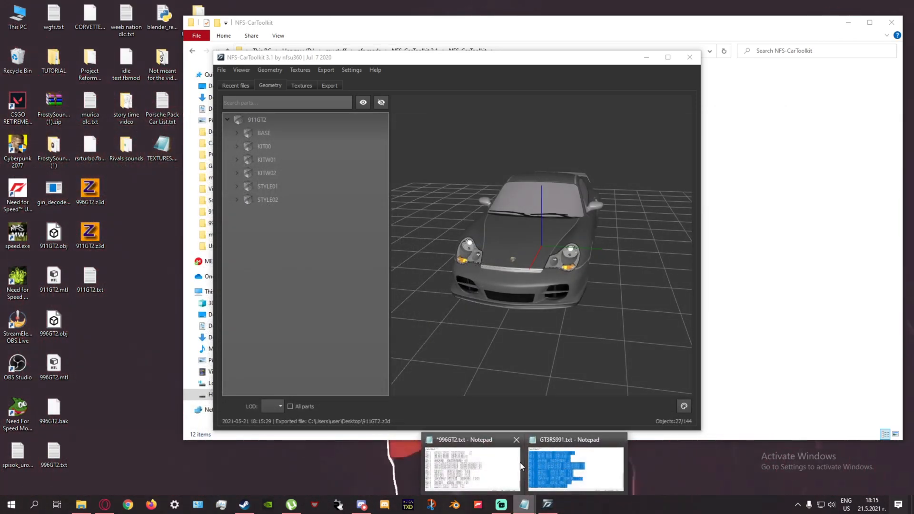
pyautogui.click(518, 467)
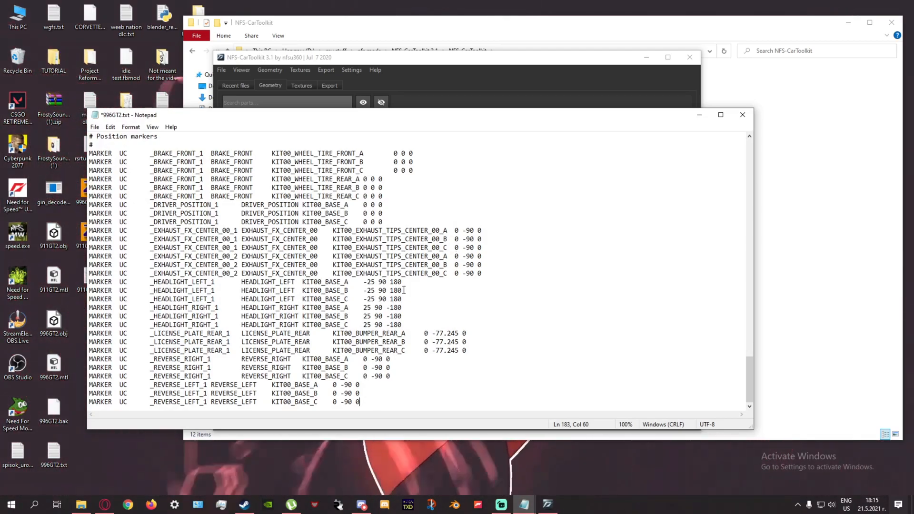
pyautogui.moveTo(199, 333); pyautogui.dragTo(312, 334)
pyautogui.click(315, 333)
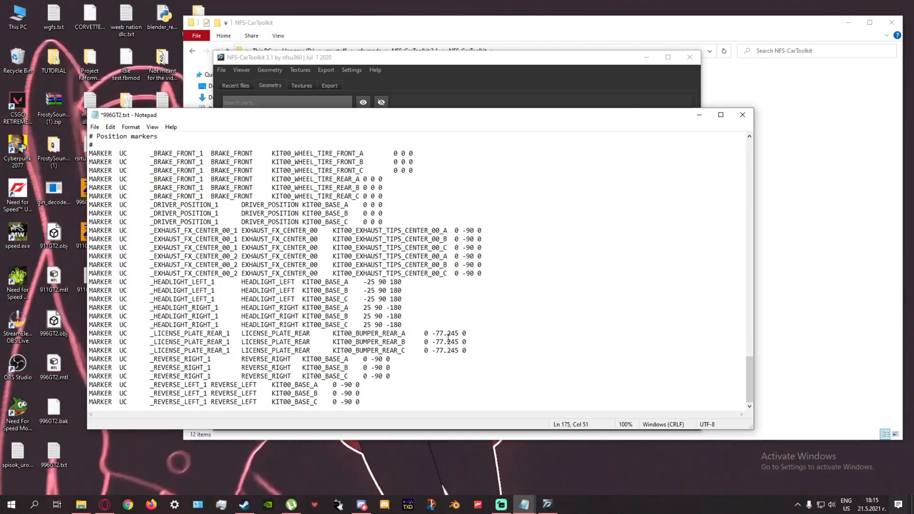
pyautogui.write('-89.894')
pyautogui.moveTo(459, 342)
pyautogui.mouseDown()
pyautogui.moveTo(431, 341)
pyautogui.moveTo(460, 352)
pyautogui.mouseUp()
pyautogui.write('-89.894')
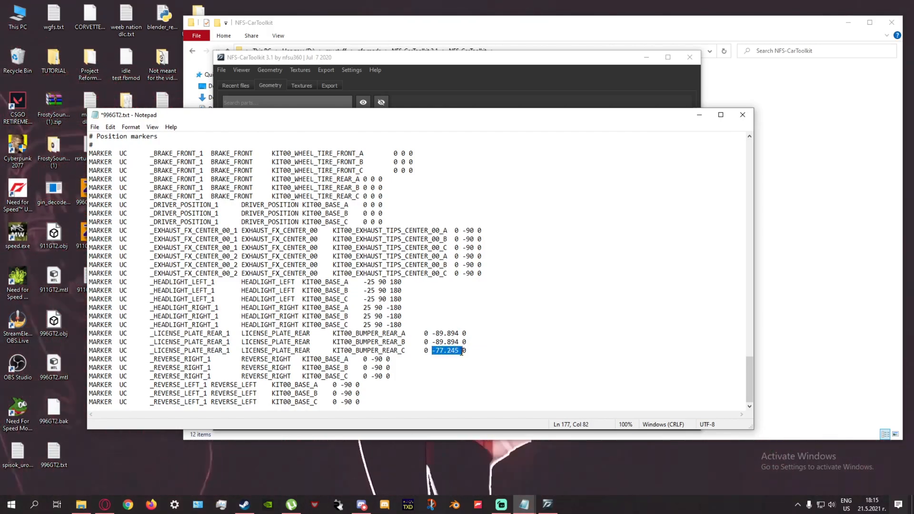
pyautogui.write('-89.894')
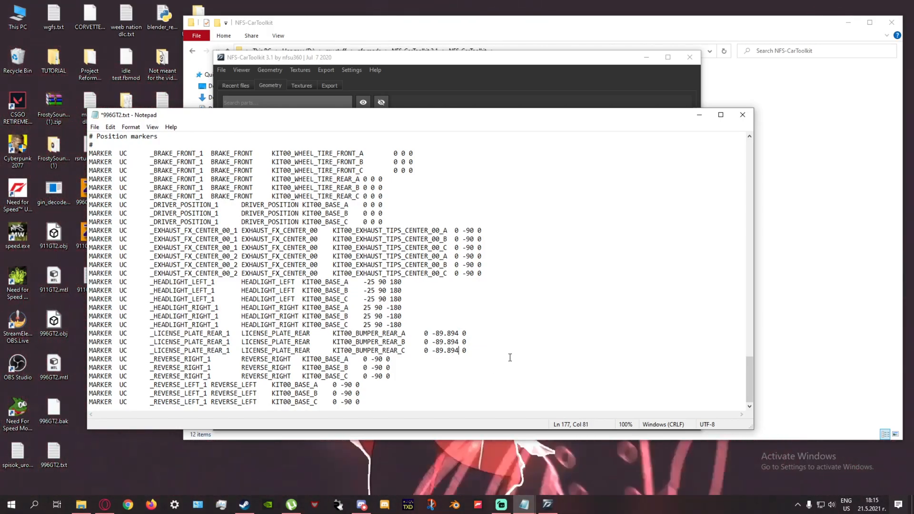
# - Close the GT3RS991.txt reference file and return to 996GT2.txt
pyautogui.hotkey('alt', 'Tab')
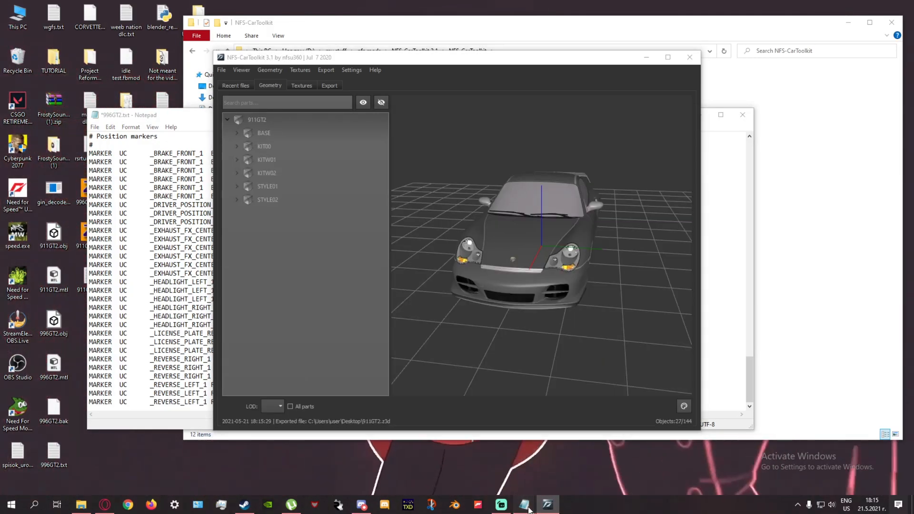
pyautogui.click(524, 504)
pyautogui.click(574, 462)
pyautogui.click(784, 114)
pyautogui.click(206, 131)
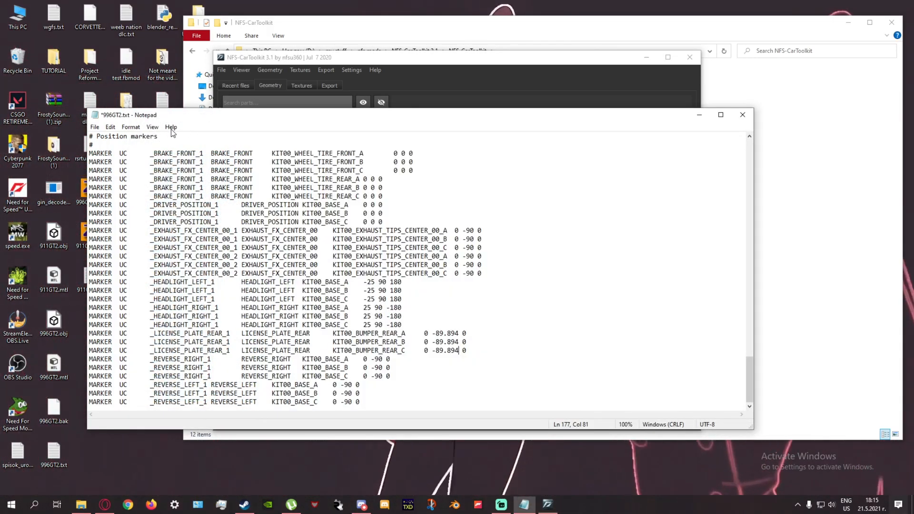
# - Duplicate the three LICENSE_PLATE_REAR marker lines for KIT00_BUMPER_REAR directly below the originals
pyautogui.moveTo(466, 350)
pyautogui.mouseDown()
pyautogui.moveTo(48, 308)
pyautogui.moveTo(38, 330)
pyautogui.mouseUp()
pyautogui.hotkey('ctrl', 'c')
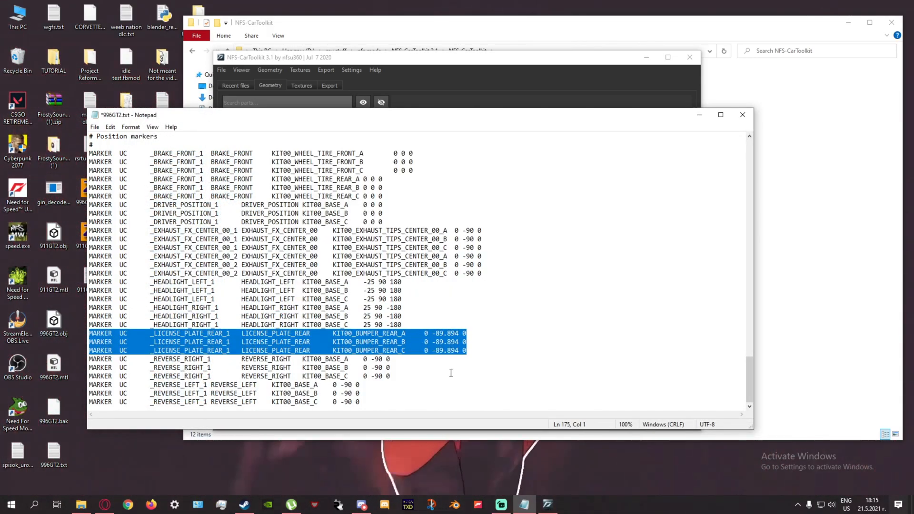
pyautogui.click(439, 358)
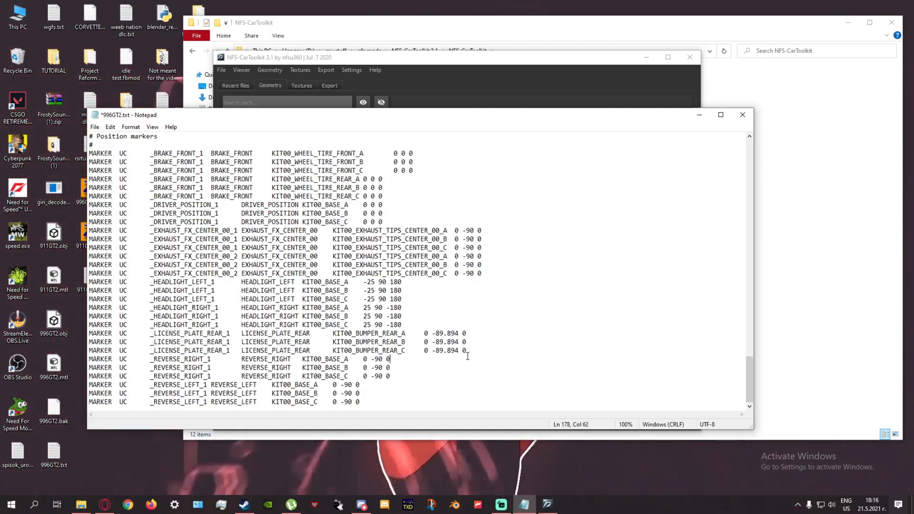
pyautogui.click(439, 351)
pyautogui.press('Return')
pyautogui.hotkey('ctrl', 'v')
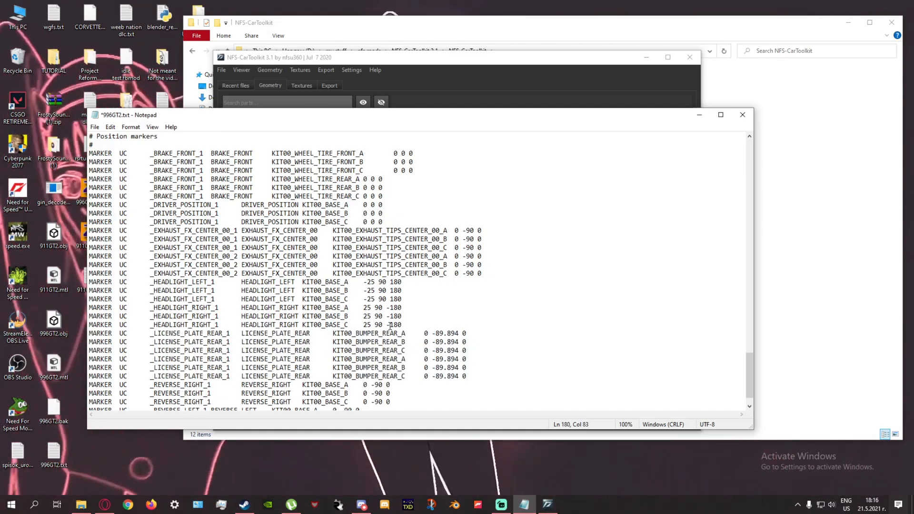
# - Reassign the three duplicated license plate markers to KITW01_BODY_A, KITW01_BODY_B and KITW01_BODY_C
pyautogui.click(348, 358)
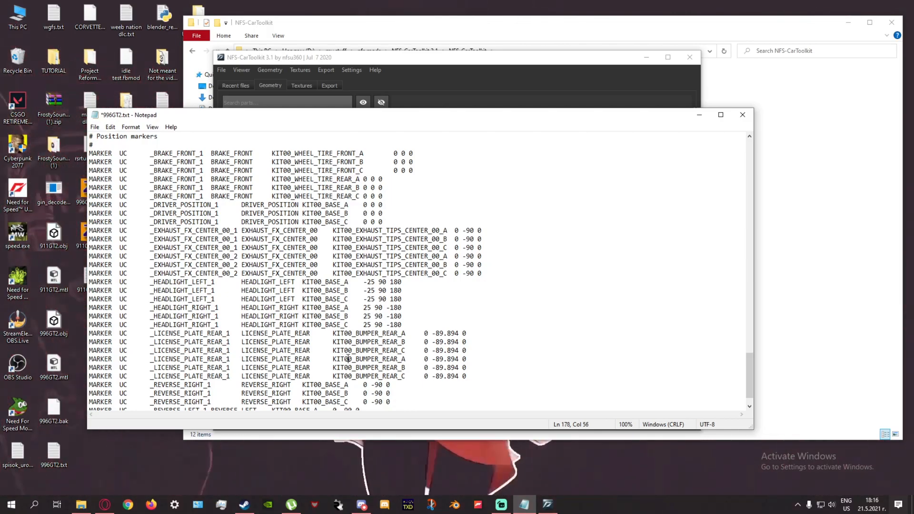
pyautogui.moveTo(360, 358); pyautogui.dragTo(402, 359)
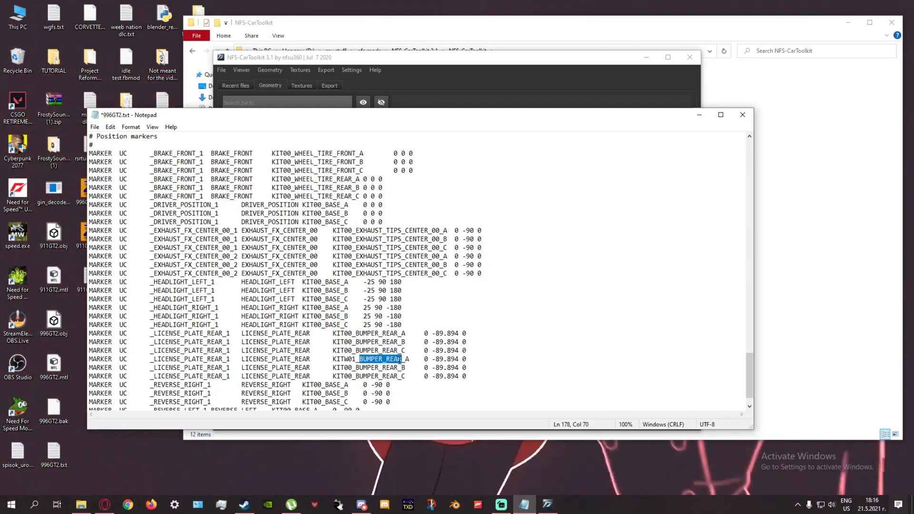
pyautogui.write('BODY')
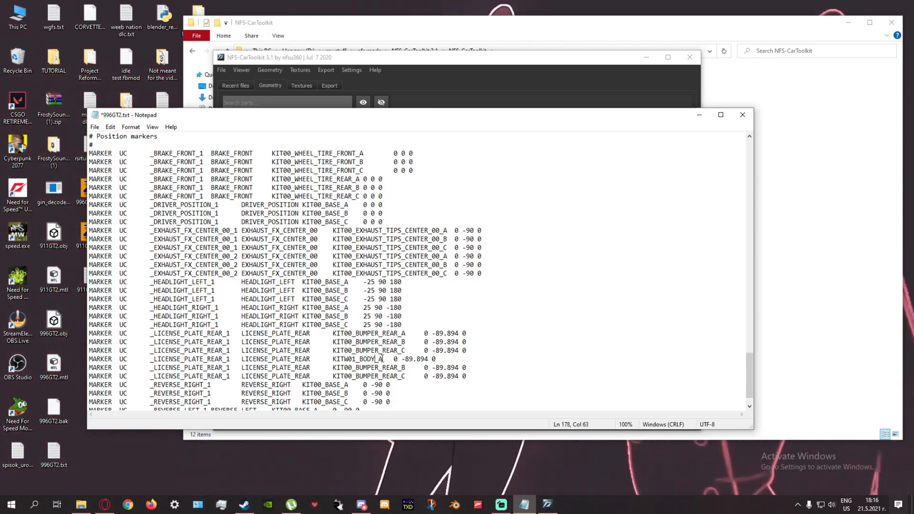
pyautogui.moveTo(376, 359); pyautogui.dragTo(398, 367)
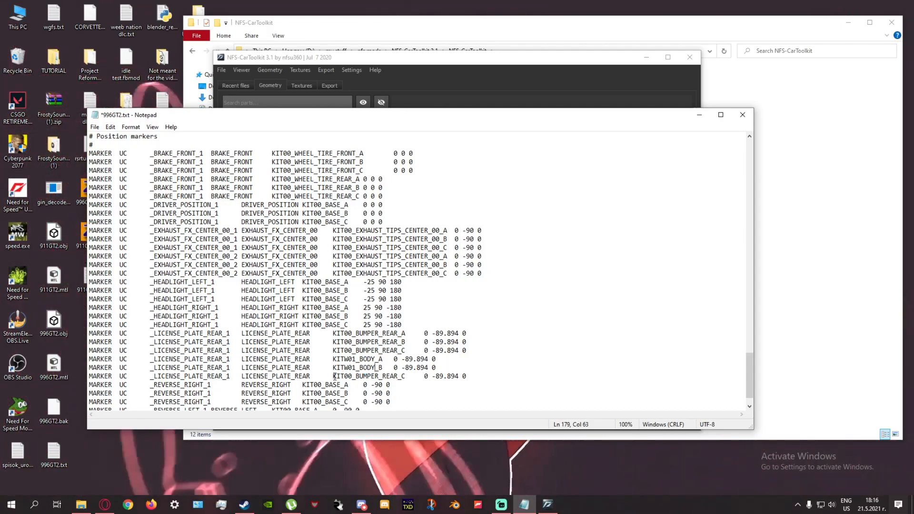
pyautogui.moveTo(334, 376); pyautogui.dragTo(399, 376)
pyautogui.write('KITW01_BODY')
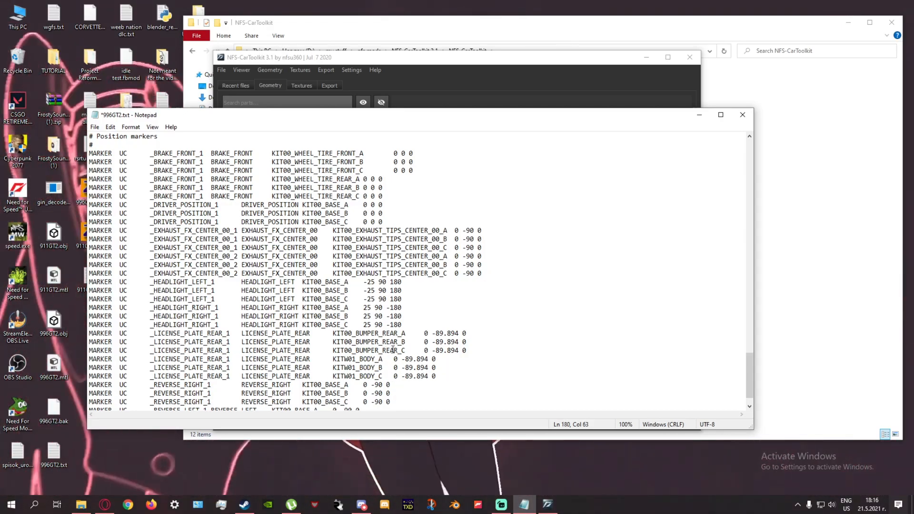
# - Duplicate the six EXHAUST_FX_CENTER_00 marker lines directly below the originals
pyautogui.scroll(3, 392, 329)
pyautogui.scroll(-2, 393, 329)
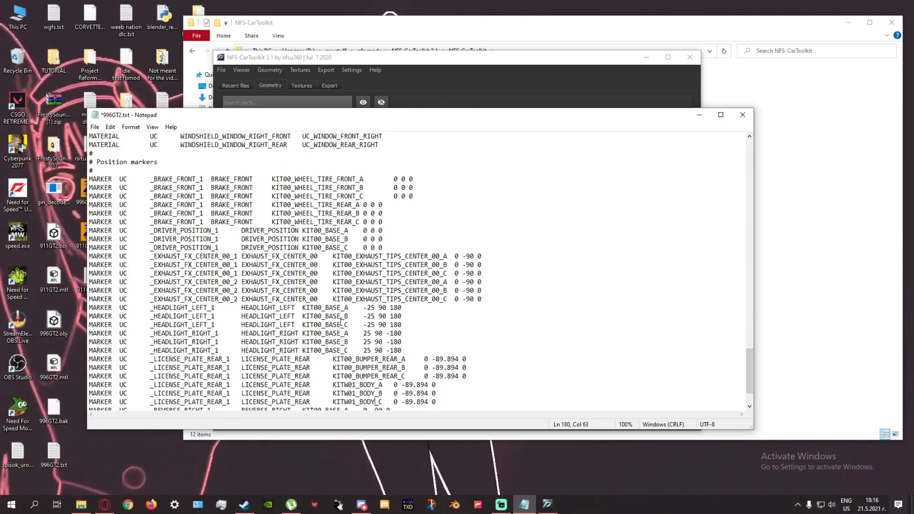
pyautogui.moveTo(482, 300); pyautogui.dragTo(84, 256)
pyautogui.hotkey('ctrl', 'c')
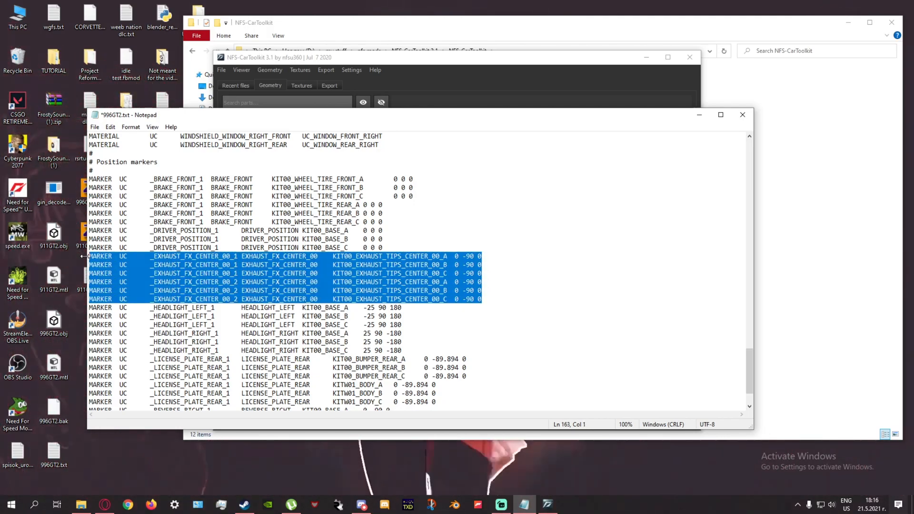
pyautogui.click(483, 298)
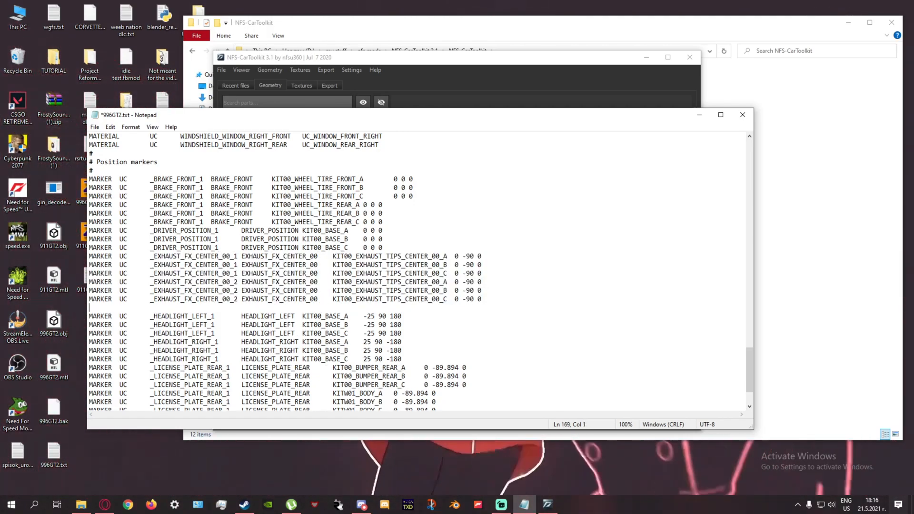
pyautogui.press('Return')
pyautogui.hotkey('ctrl', 'v')
# - Renumber the duplicated exhaust markers as _EXHAUST_FX_CENTER_00_3 and _EXHAUST_FX_CENTER_00_4, three lines each
pyautogui.press('BackSpace')
pyautogui.press('BackSpace')
pyautogui.write('3')
pyautogui.press('Down')
pyautogui.press('BackSpace')
pyautogui.write('4')
pyautogui.press('Down')
pyautogui.press('BackSpace')
pyautogui.write('4')
pyautogui.scroll(-4, 373, 285)
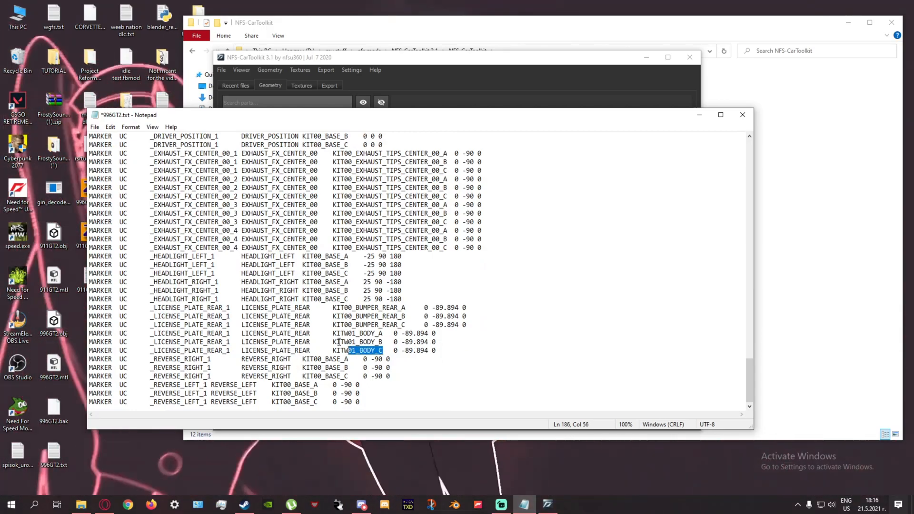
# - Reassign the _EXHAUST_FX_CENTER_00_3 and _4 markers to the KITW01_BODY_A, B and C parts
pyautogui.scroll(2, 320, 263)
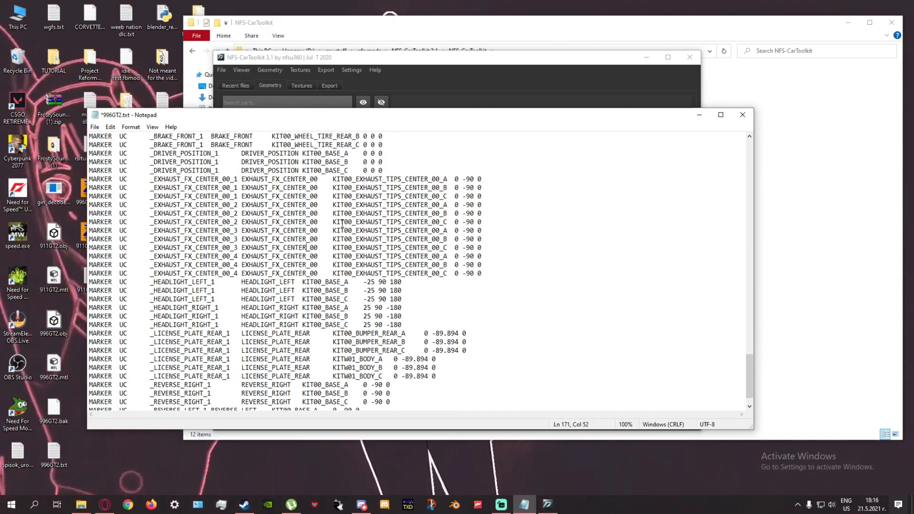
pyautogui.moveTo(234, 256); pyautogui.dragTo(448, 258)
pyautogui.write('KITW01_BODY_A')
pyautogui.moveTo(333, 265); pyautogui.dragTo(449, 264)
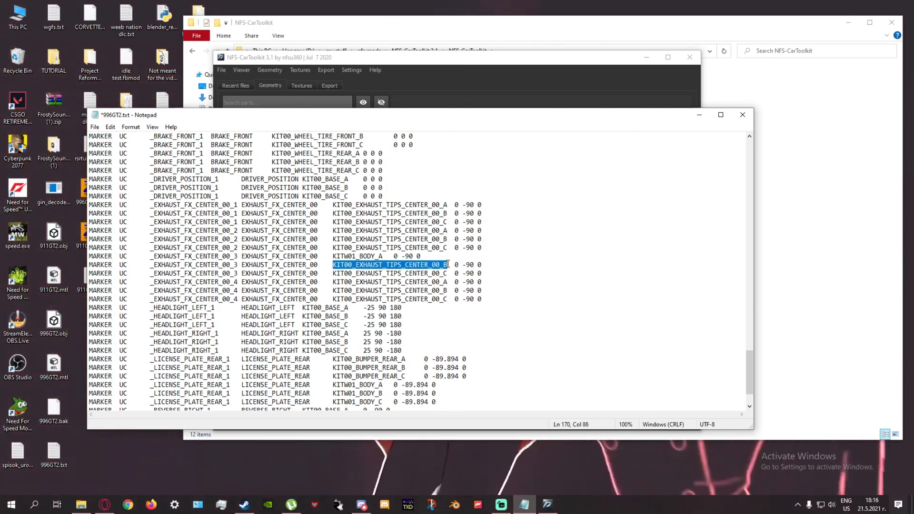
pyautogui.write('KITW01_BODY')
pyautogui.moveTo(333, 273); pyautogui.dragTo(439, 299)
pyautogui.write('KITW01_BODY')
pyautogui.write('KITW01_BODY')
pyautogui.scroll(6, 367, 258)
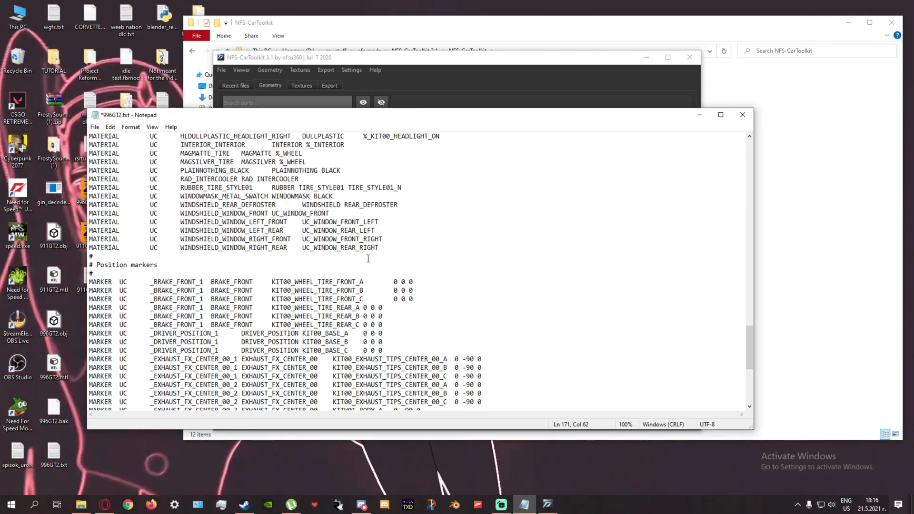
pyautogui.scroll(-3, 368, 259)
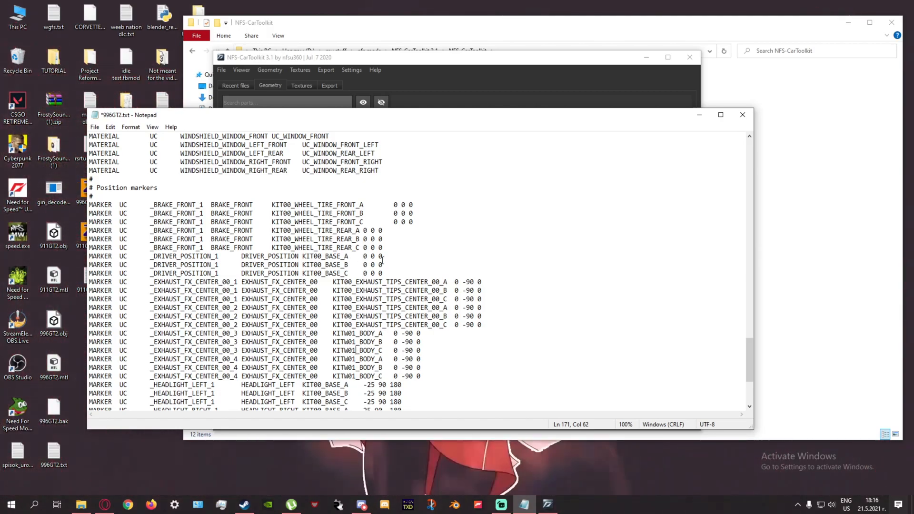
# - Delete the three _BRAKE_FRONT_1 marker lines assigned to KIT00_WHEEL_TIRE_REAR_A, B and C
pyautogui.moveTo(90, 230); pyautogui.dragTo(90, 257)
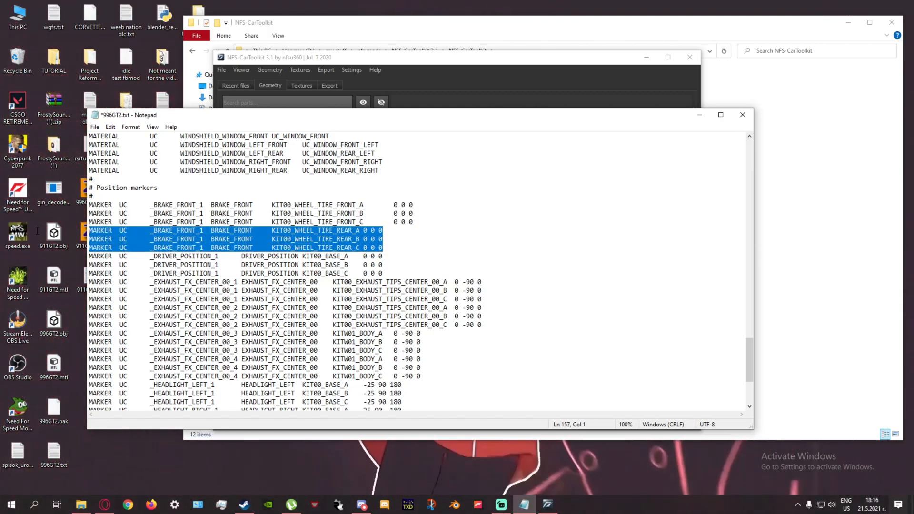
pyautogui.press('BackSpace')
pyautogui.press('BackSpace')
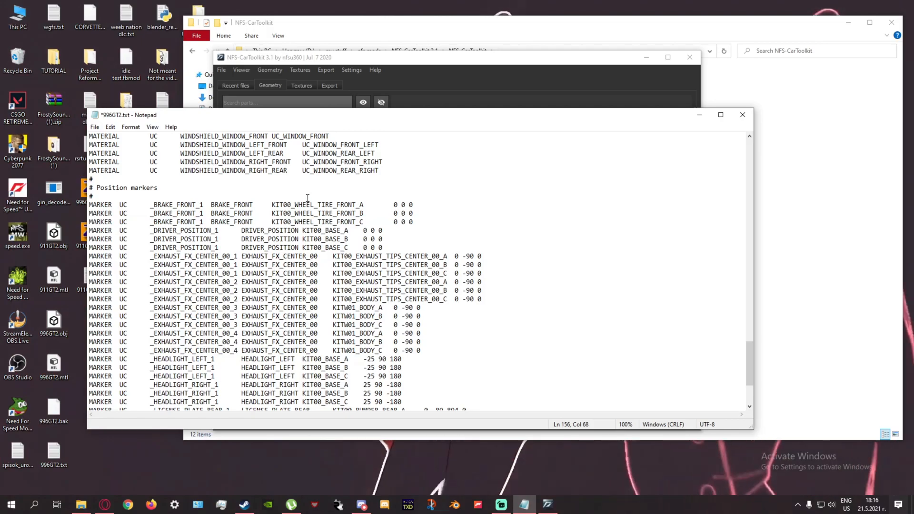
pyautogui.scroll(-4, 307, 212)
pyautogui.scroll(5, 307, 213)
pyautogui.scroll(-5, 333, 224)
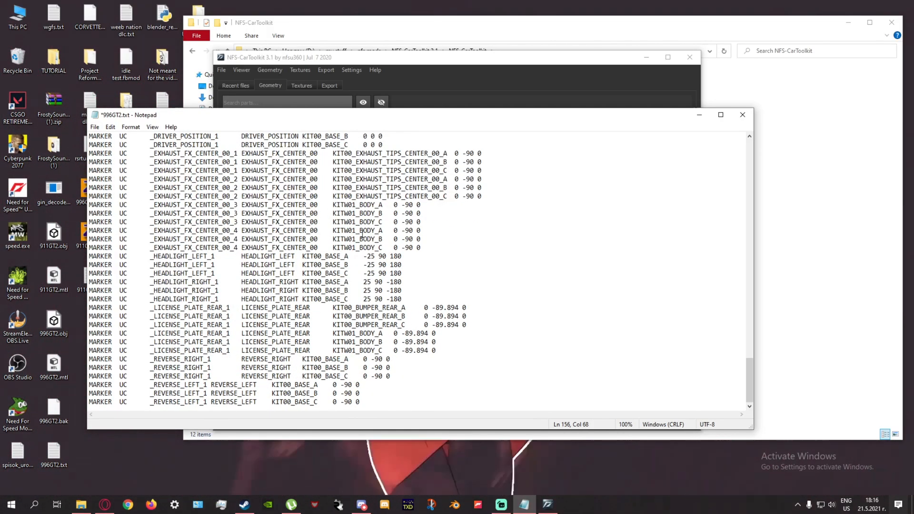
# - Delete the PART lines for the marker objects from _BRAKE_FRONT_1 through _SPOILER_1 in 996GT2.txt
pyautogui.click(565, 79)
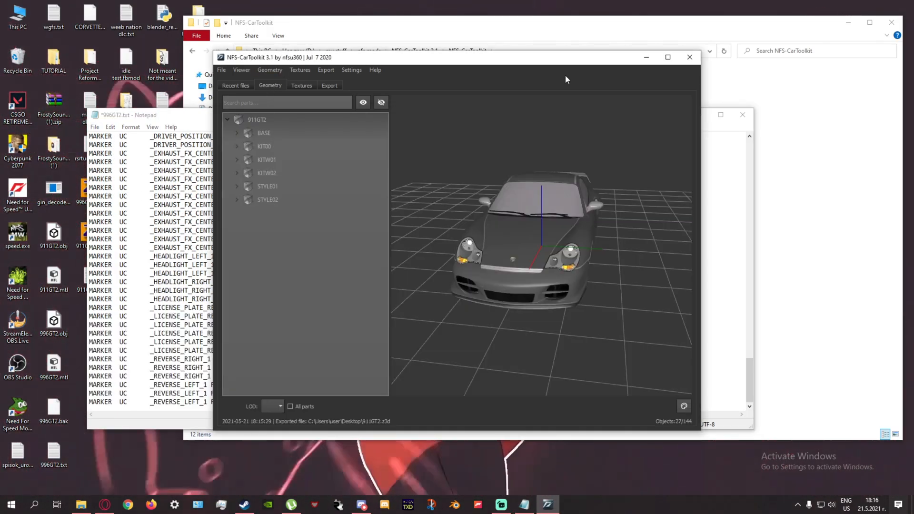
pyautogui.click(161, 119)
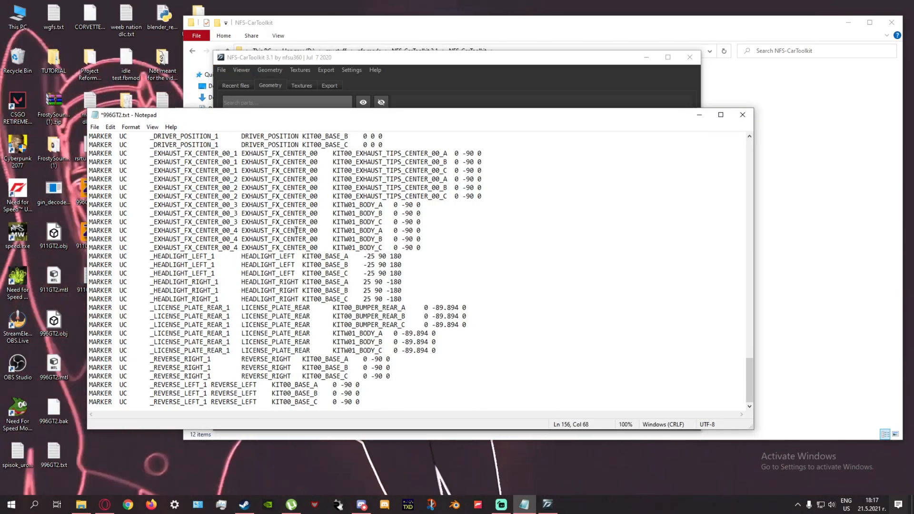
pyautogui.scroll(8, 296, 231)
pyautogui.scroll(15, 296, 230)
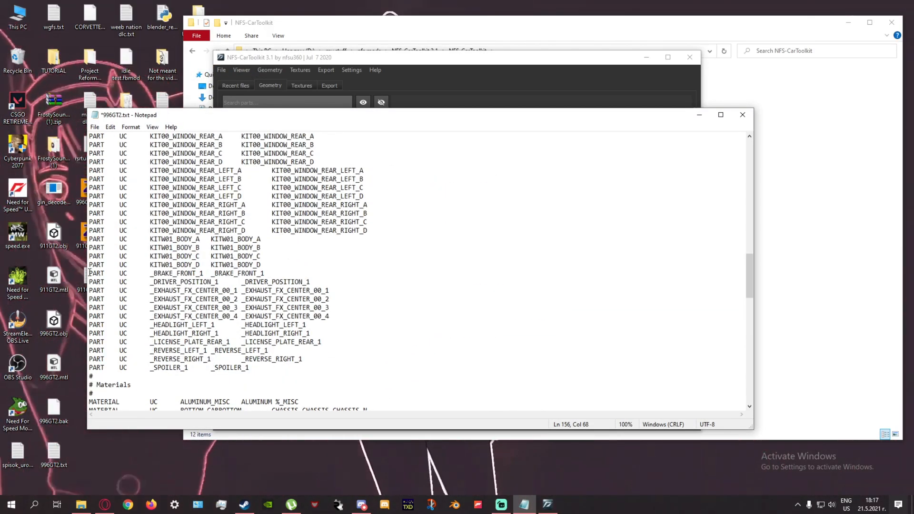
pyautogui.keyDown('shift'); pyautogui.click(295, 368); pyautogui.keyUp('shift')
pyautogui.press('BackSpace')
pyautogui.press('BackSpace')
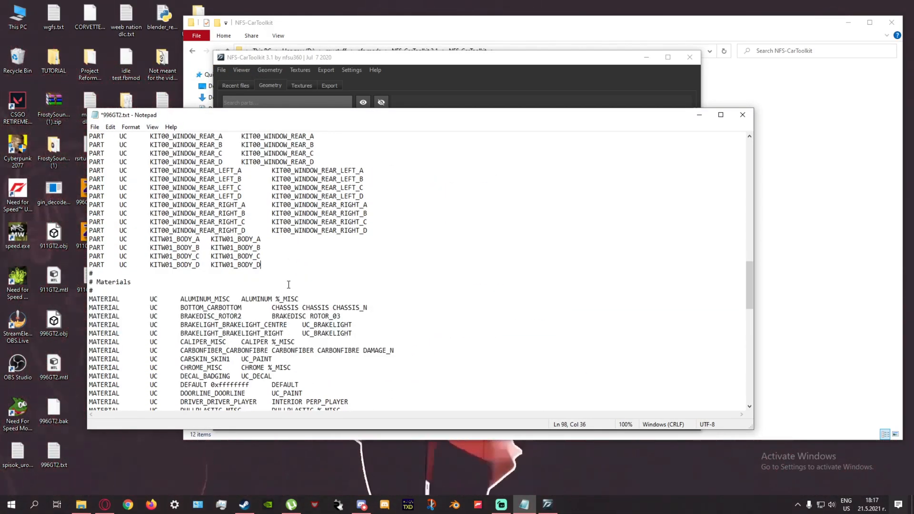
# - Save 996GT2.txt, check the position markers at its end and close the file
pyautogui.hotkey('ctrl', 's')
pyautogui.scroll(-20, 316, 257)
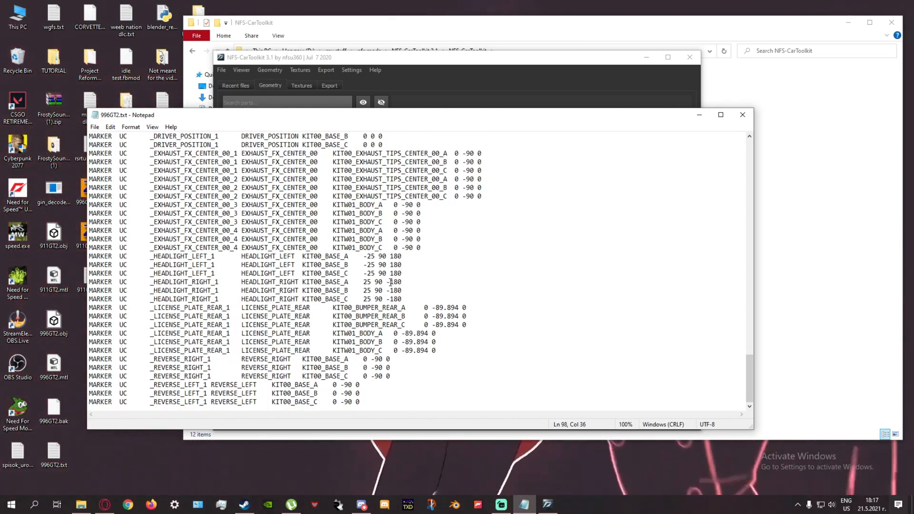
pyautogui.click(749, 118)
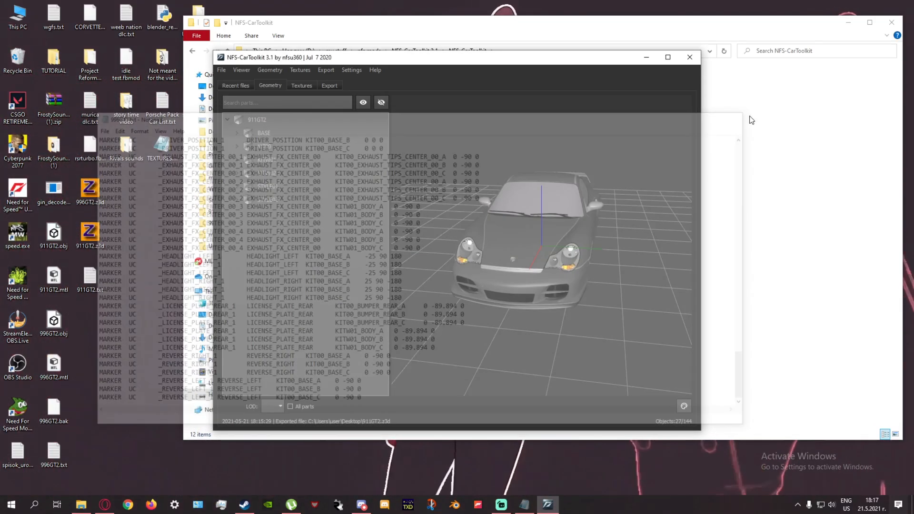
# - Load the car model file from the Desktop in NFS-CarToolkit and inspect its part groups in the geometry tree
pyautogui.hotkey('ctrl', 'o')
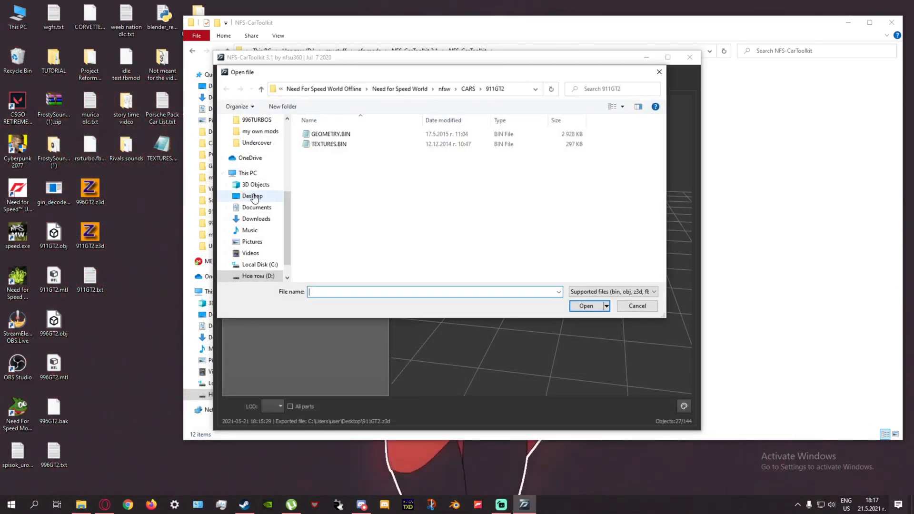
pyautogui.click(252, 196)
pyautogui.doubleClick(532, 215)
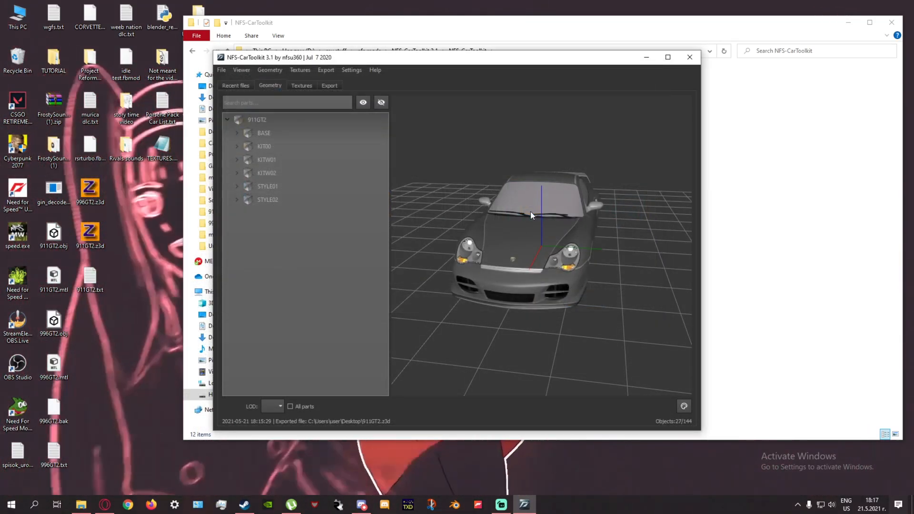
pyautogui.click(237, 147)
pyautogui.click(246, 159)
pyautogui.click(243, 145)
pyautogui.click(236, 134)
pyautogui.click(236, 133)
pyautogui.click(237, 147)
# - Load the TEXTURES.BIN file from the Desktop into the texture list
pyautogui.click(302, 86)
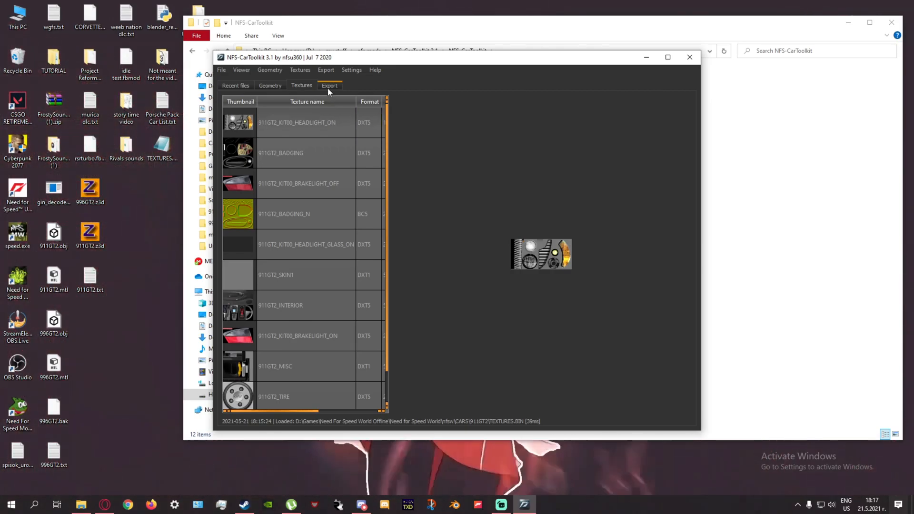
pyautogui.click(222, 70)
pyautogui.click(231, 78)
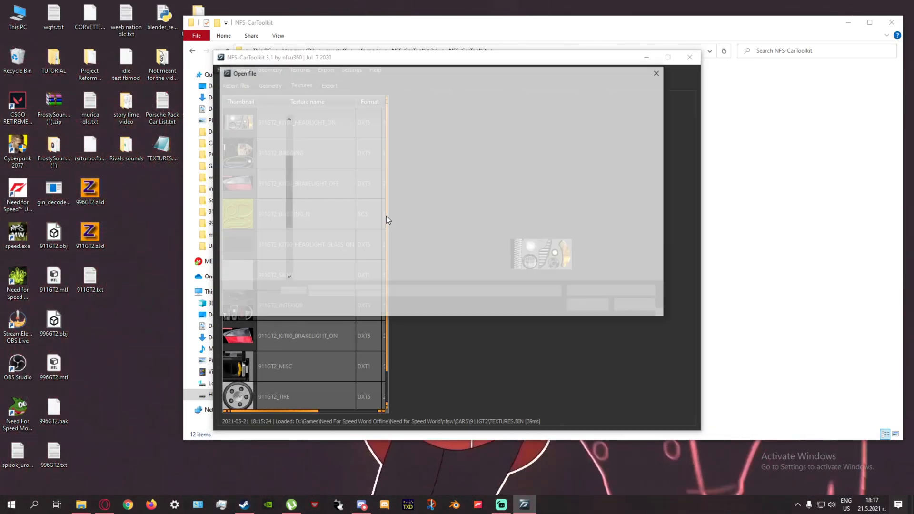
pyautogui.doubleClick(634, 211)
# - Preview the loaded car textures, including the badging, brake light, skin, misc and tire images
pyautogui.click(279, 181)
pyautogui.click(281, 155)
pyautogui.click(288, 272)
pyautogui.click(290, 336)
pyautogui.click(291, 396)
pyautogui.click(285, 366)
pyautogui.click(287, 337)
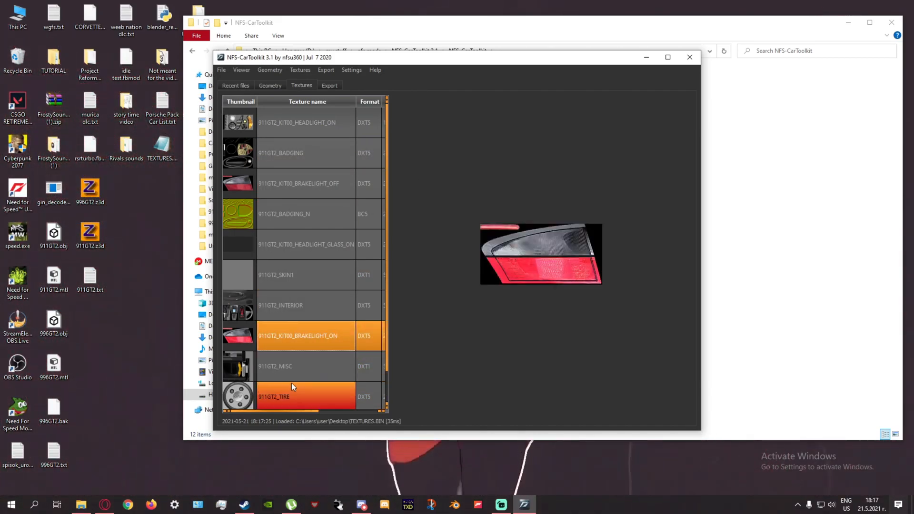
pyautogui.click(291, 384)
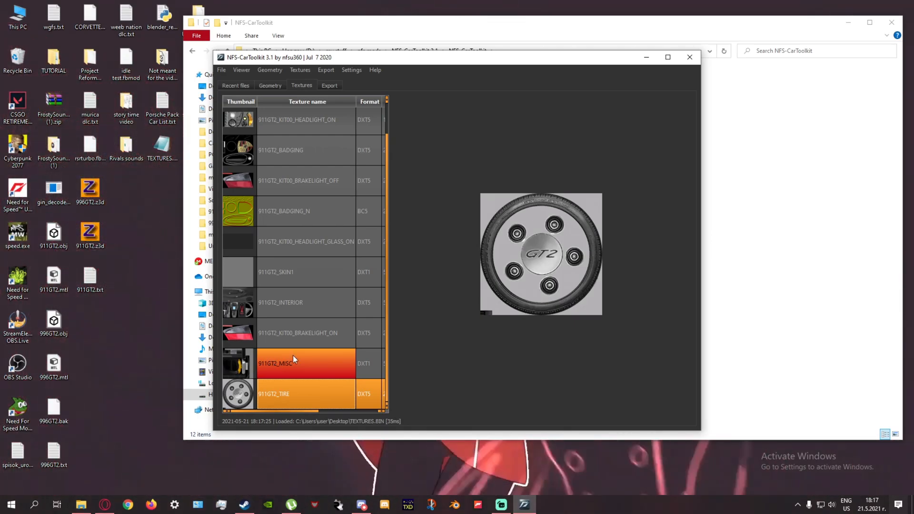
# - Open the export settings for the car
pyautogui.click(329, 87)
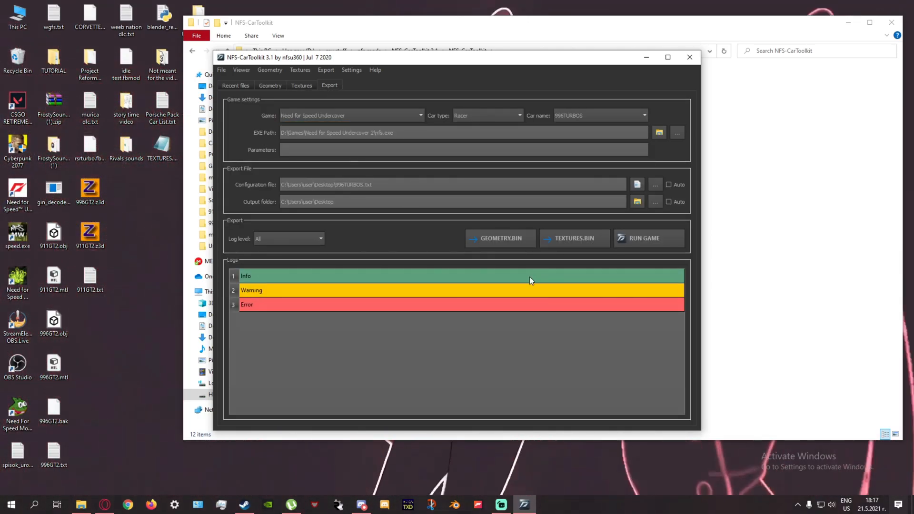